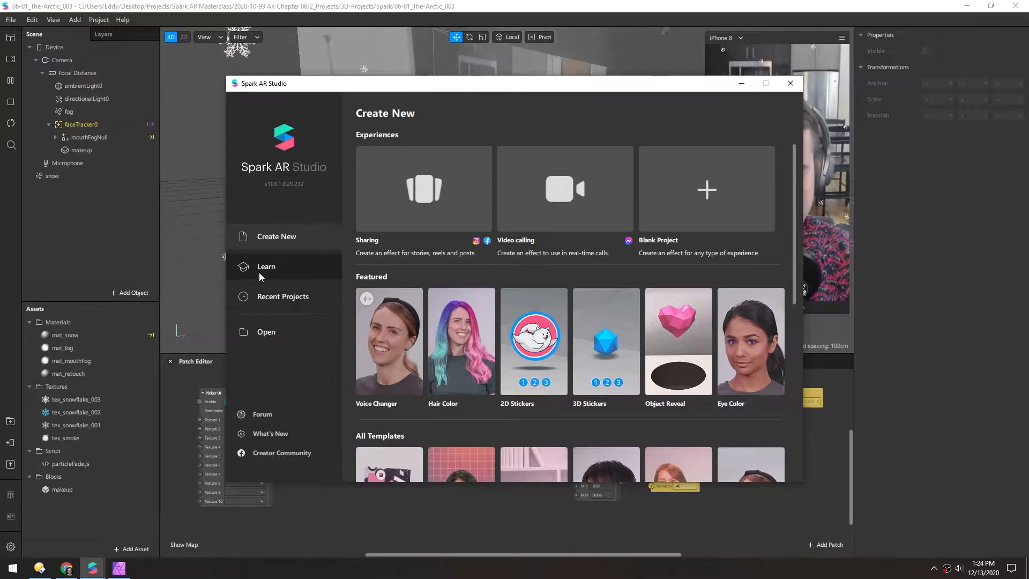
Open the learning article on using the Face Mask Template and download the template file
scroll(522, 258, down, 5)
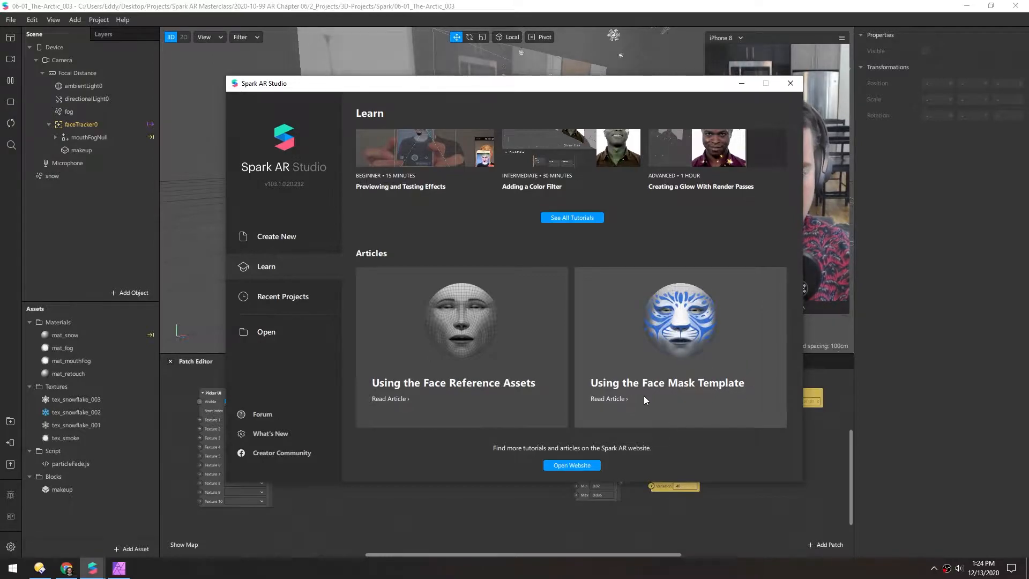
click(658, 384)
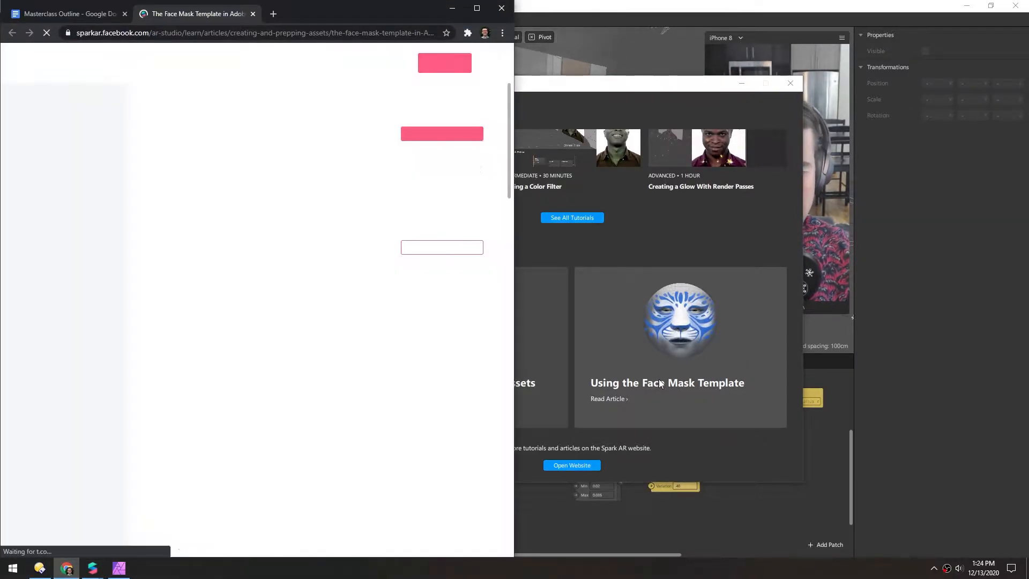
scroll(174, 241, down, 8)
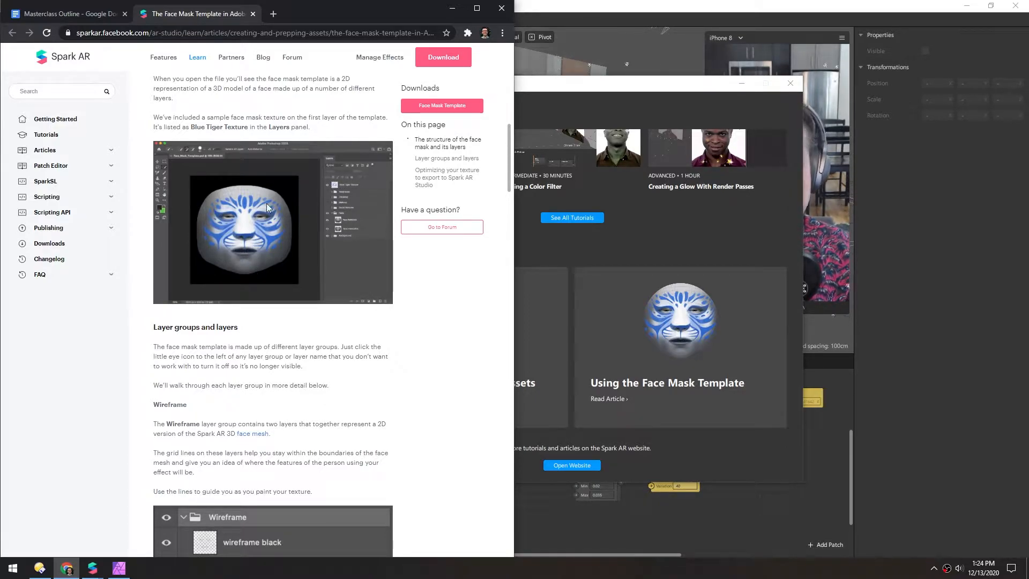
scroll(188, 252, up, 7)
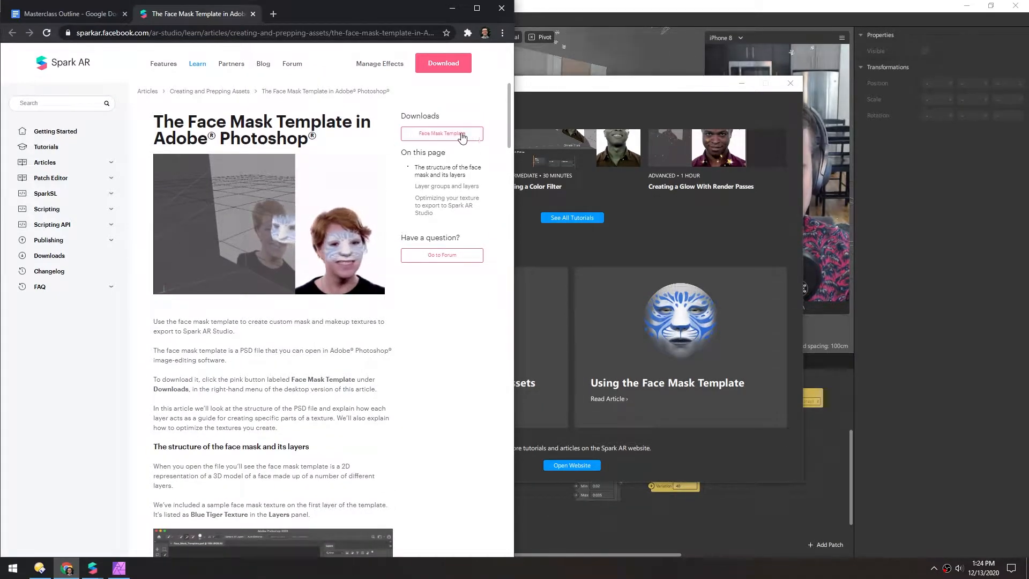
click(440, 137)
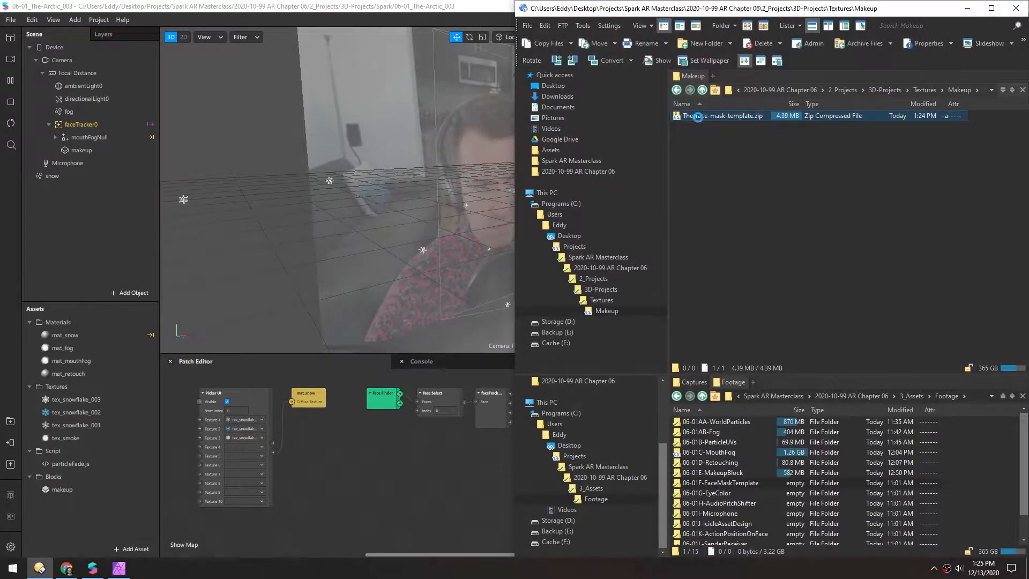
Extract The-face-mask-template.zip directly into the Makeup textures folder
right_click(699, 119)
mouse_move(779, 173)
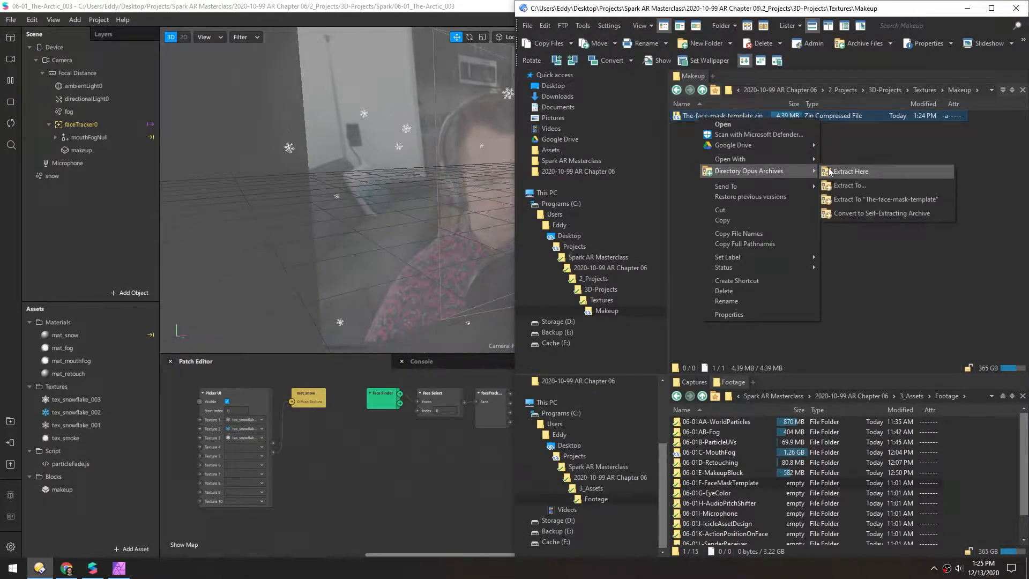
click(833, 168)
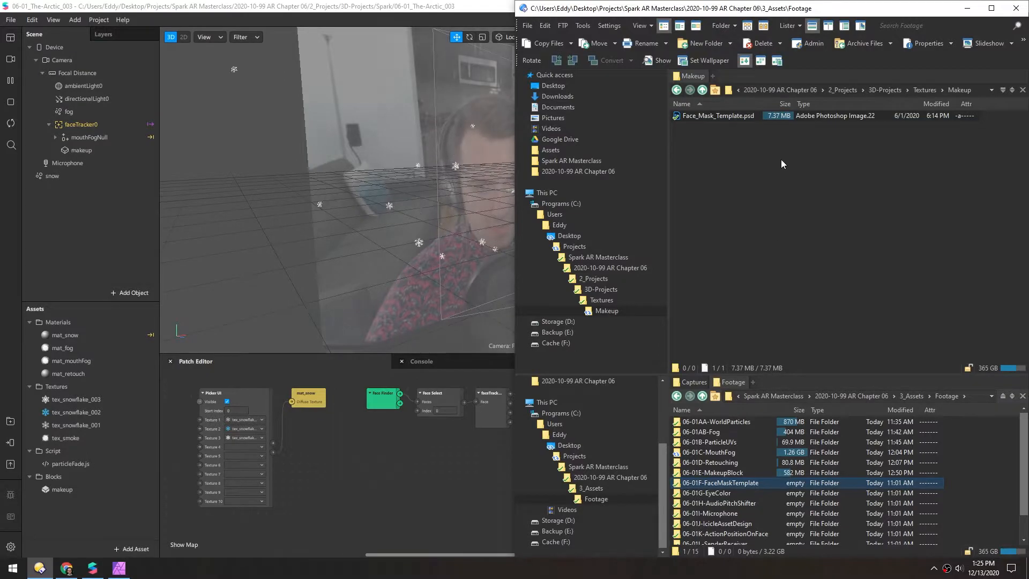
Switch to Affinity Photo, open Face_Mask_Template.psd in it and maximize the window
click(116, 572)
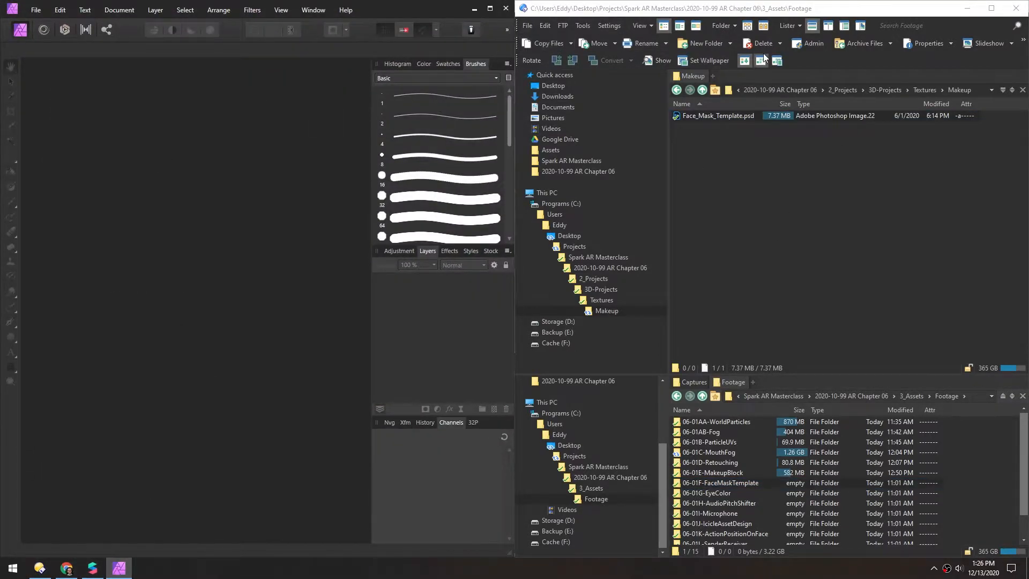
drag(679, 117, 183, 198)
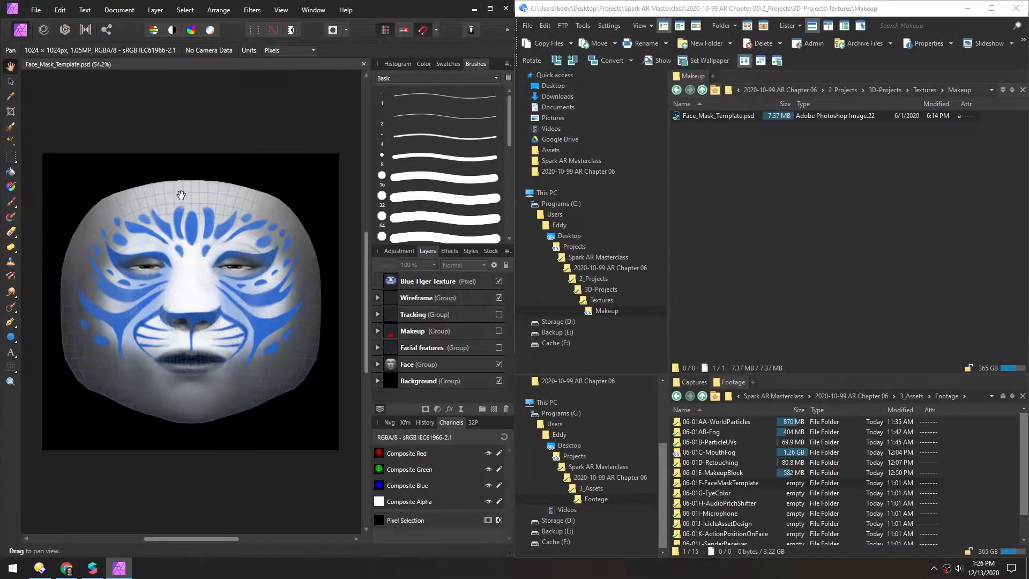
key(super+Up)
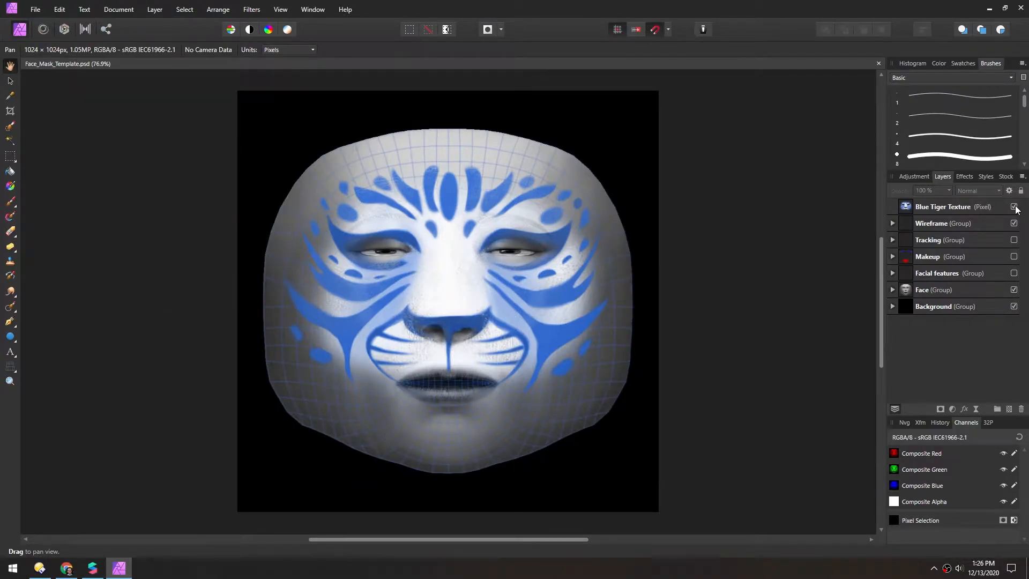
Look inside the Background group, and hide it together with the Blue Tiger Texture layer and the Wireframe and Face groups
drag(1014, 207, 1014, 225)
click(1015, 291)
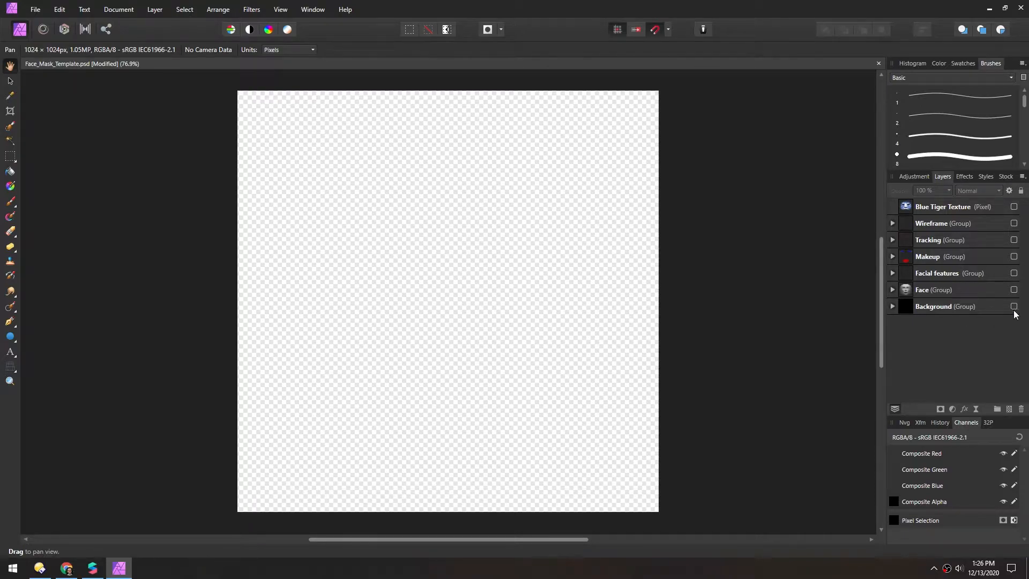
click(1014, 306)
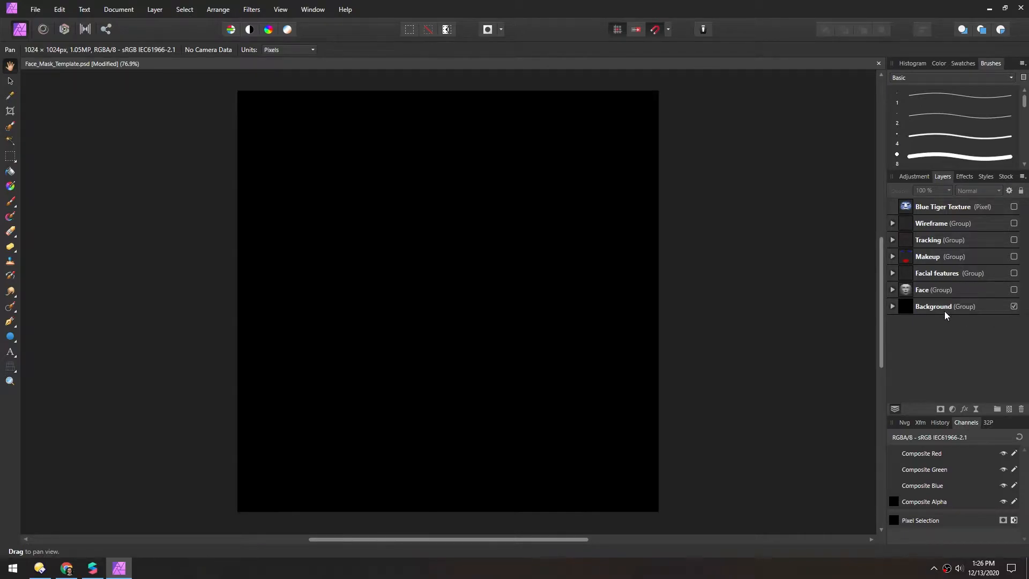
click(893, 307)
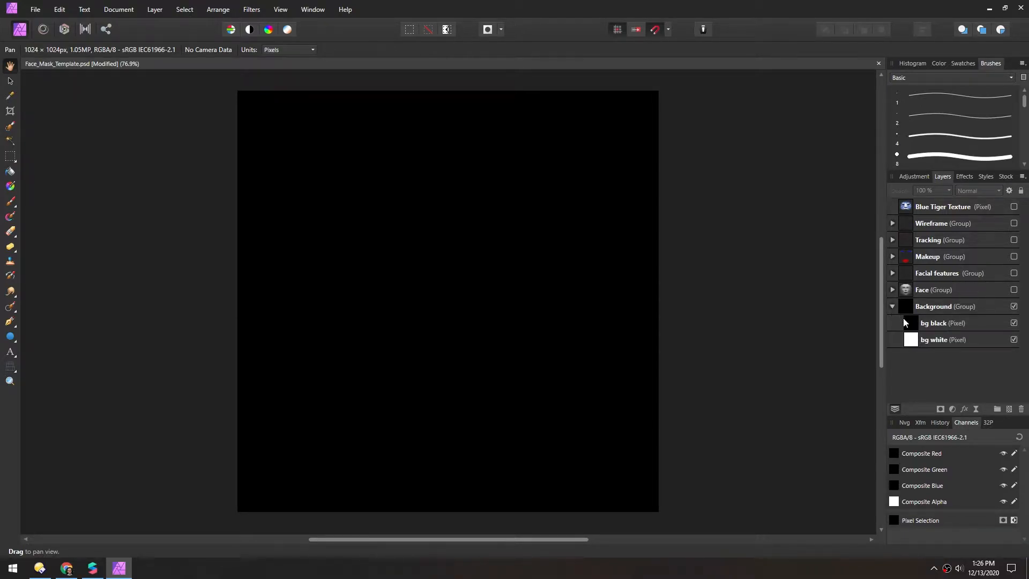
click(892, 306)
click(1014, 306)
Show the Face group and compare its face feminine and face masculine layers
click(1014, 289)
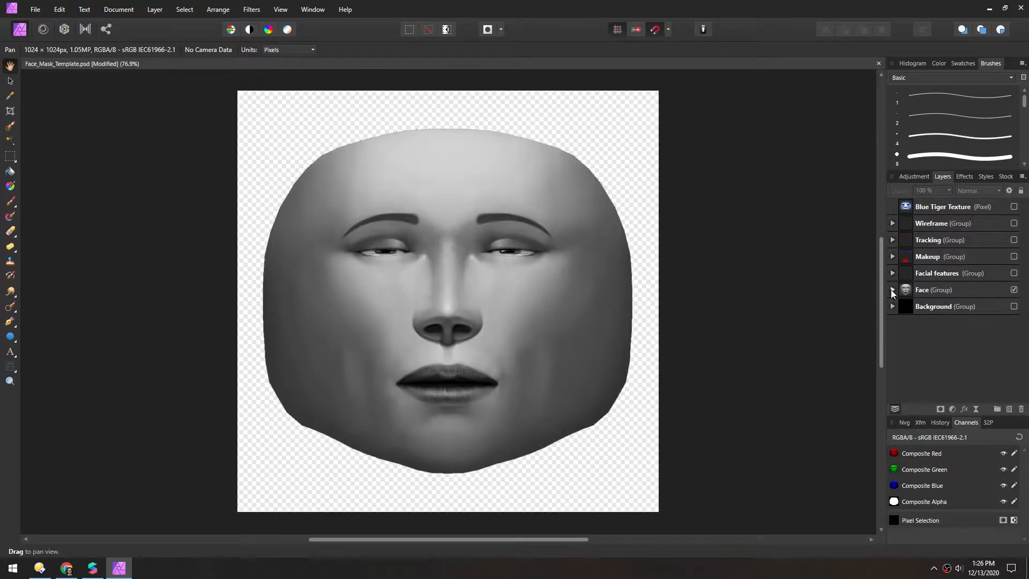
click(892, 289)
click(1014, 307)
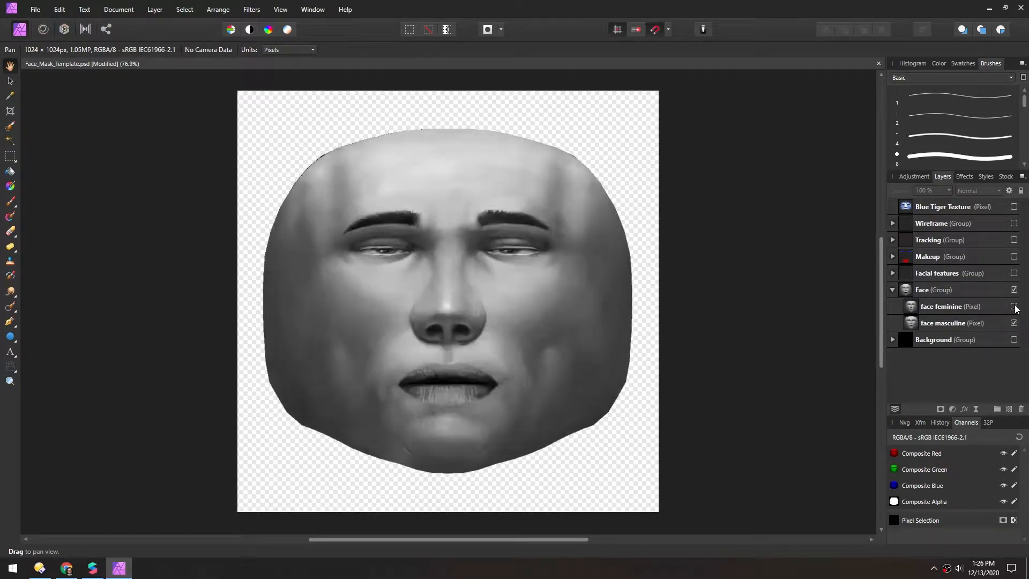
click(1014, 307)
click(1014, 306)
click(1014, 307)
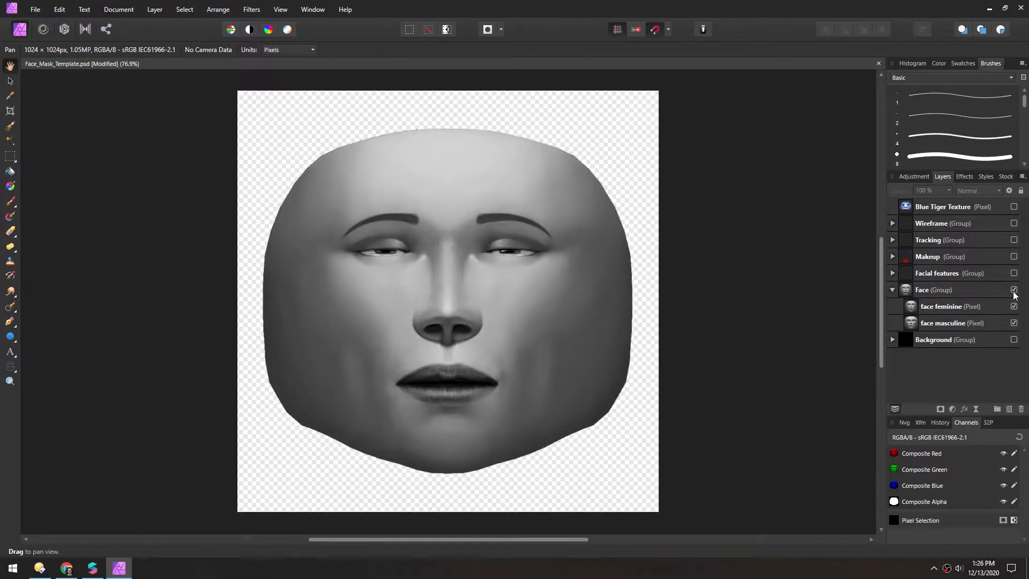
click(1014, 322)
click(1014, 306)
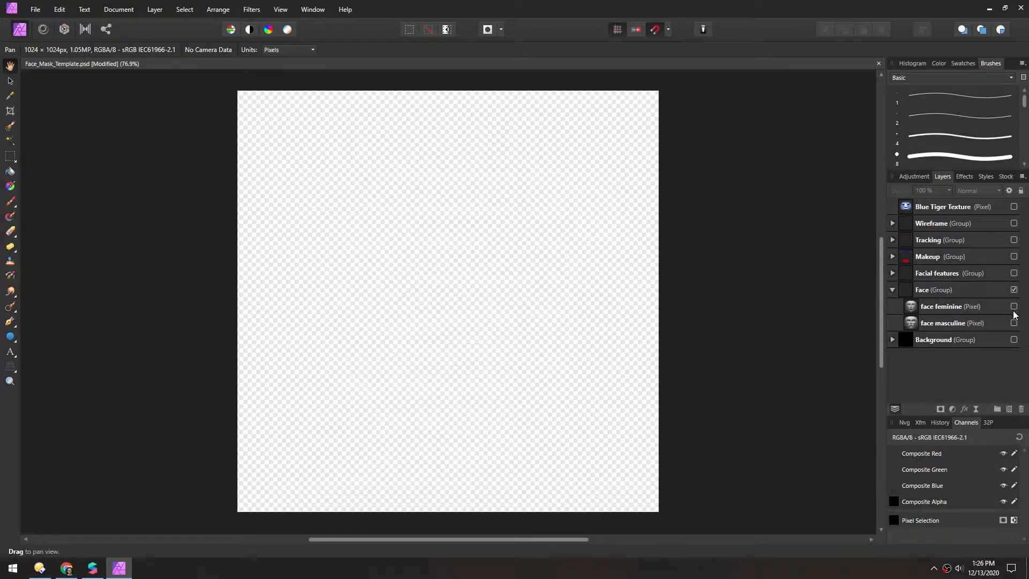
click(1014, 306)
Show the Facial features group and preview its face shape, eyes and nose layers one at a time
click(1013, 273)
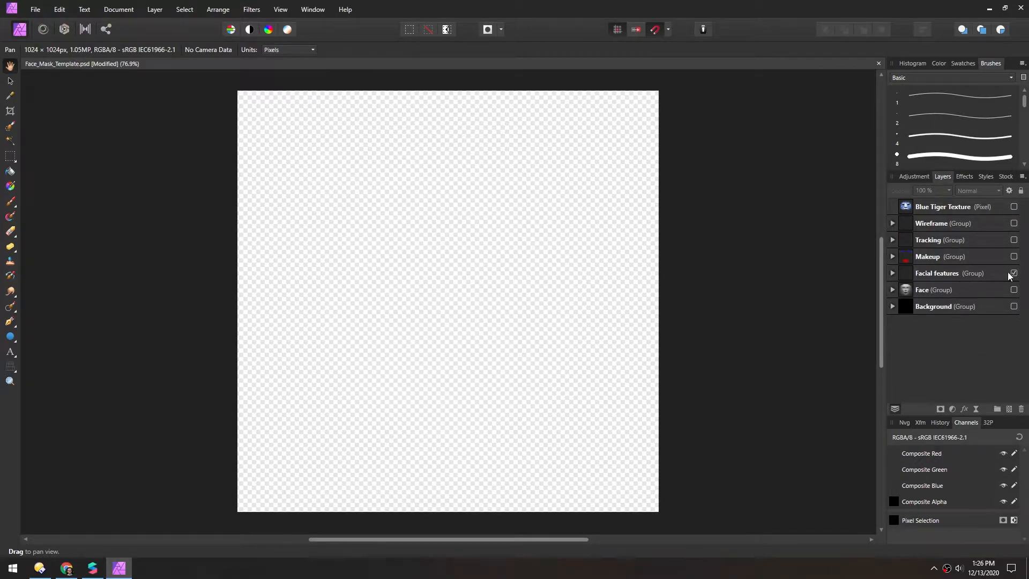
click(892, 274)
click(1014, 290)
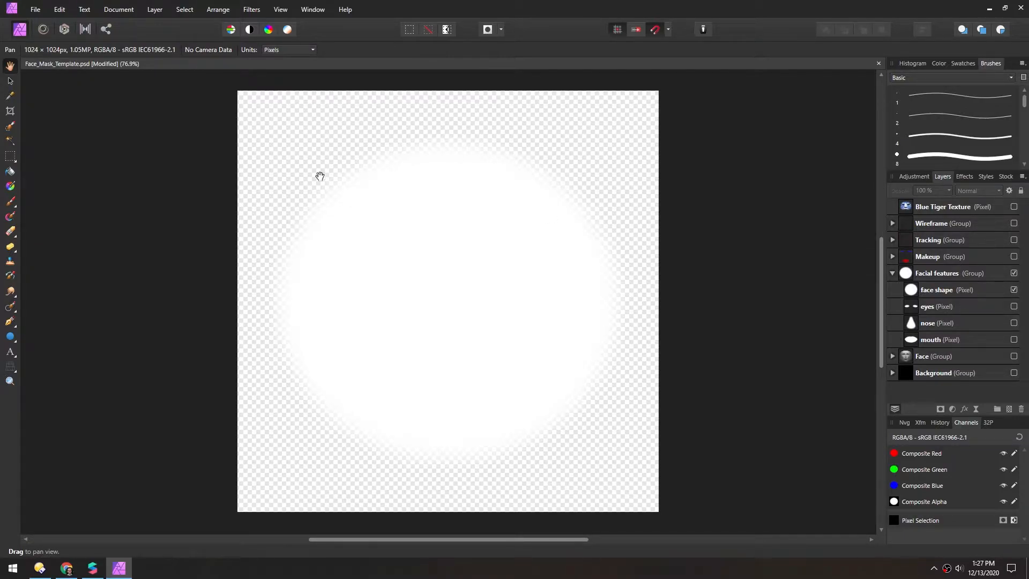
click(1014, 290)
click(1014, 306)
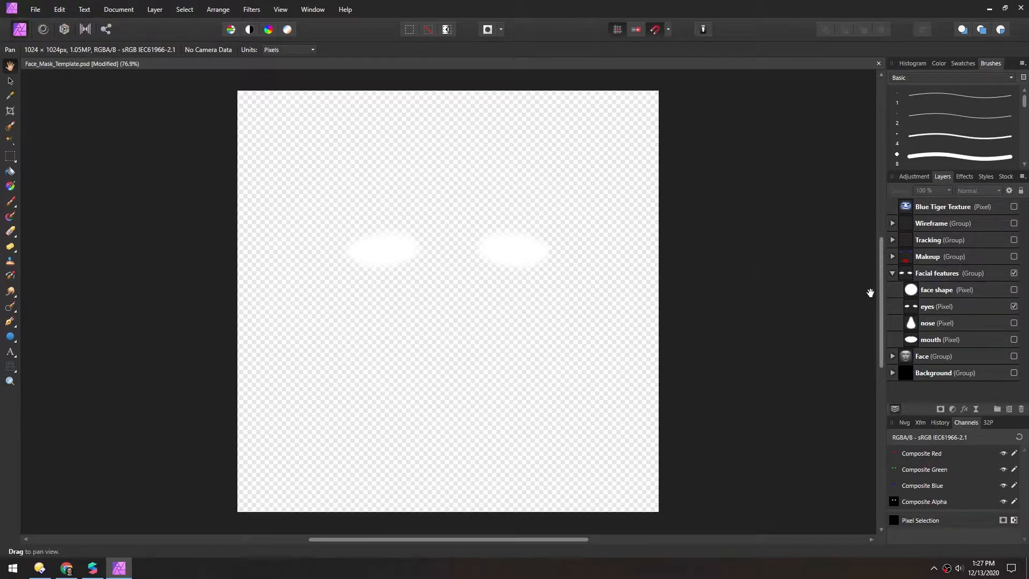
click(1014, 306)
click(1014, 324)
click(1014, 323)
View the mouth, nose and eyes layers together, and hide the Facial features group
click(1014, 340)
click(1014, 323)
click(1014, 306)
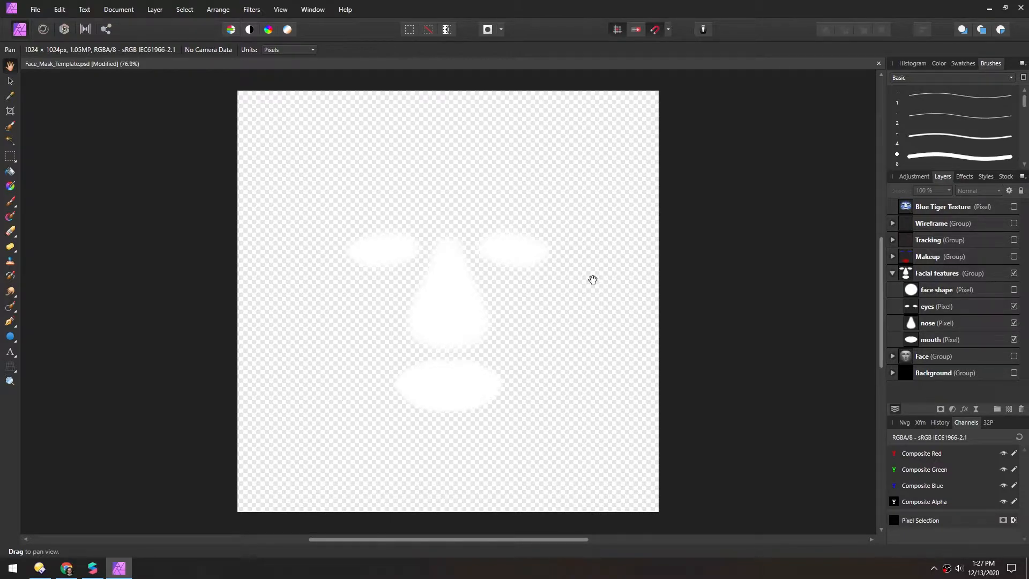
click(1014, 273)
click(893, 273)
Show the Makeup group, examine its eyeliner, eyeshadow and lips layers, and hide the group again
click(1014, 257)
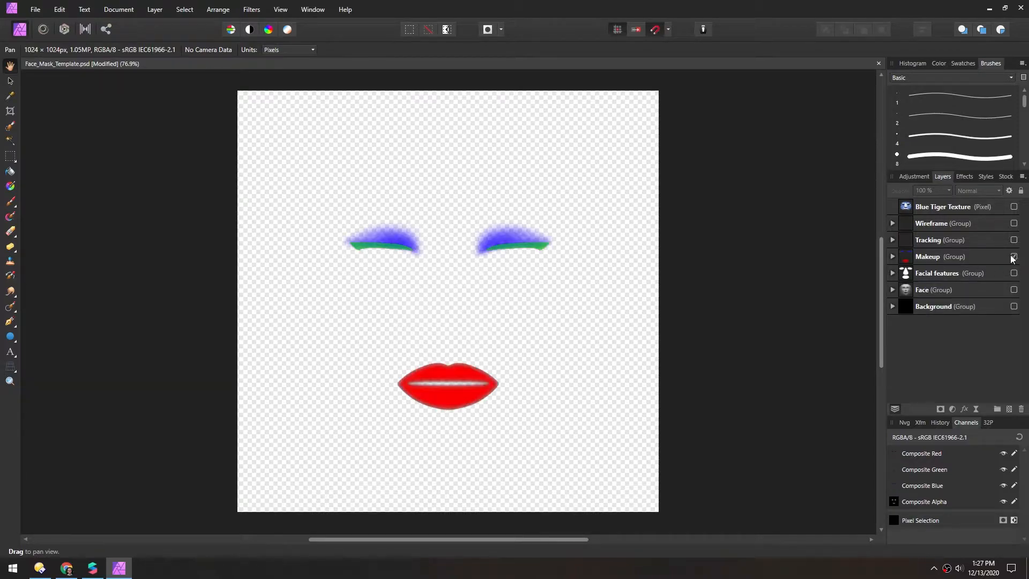
click(892, 256)
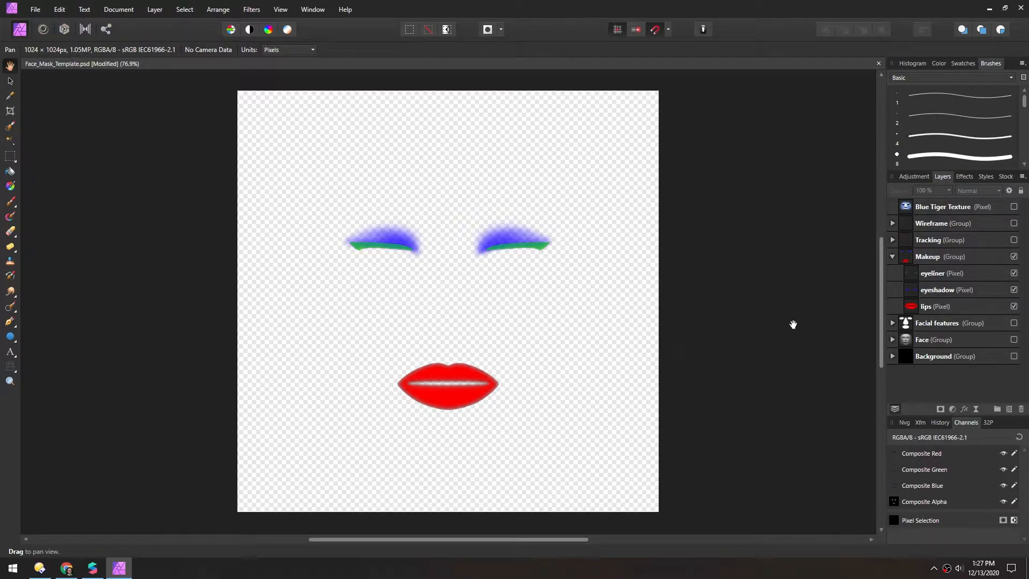
click(1014, 256)
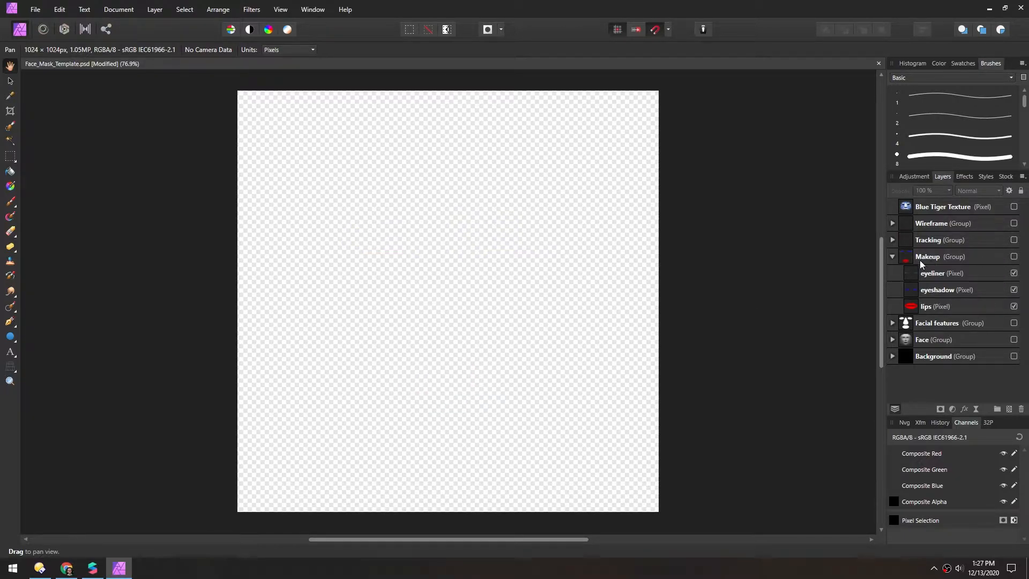
click(893, 257)
Show the Tracking group, examine its face mesh tracking points, and hide the group again
click(1014, 240)
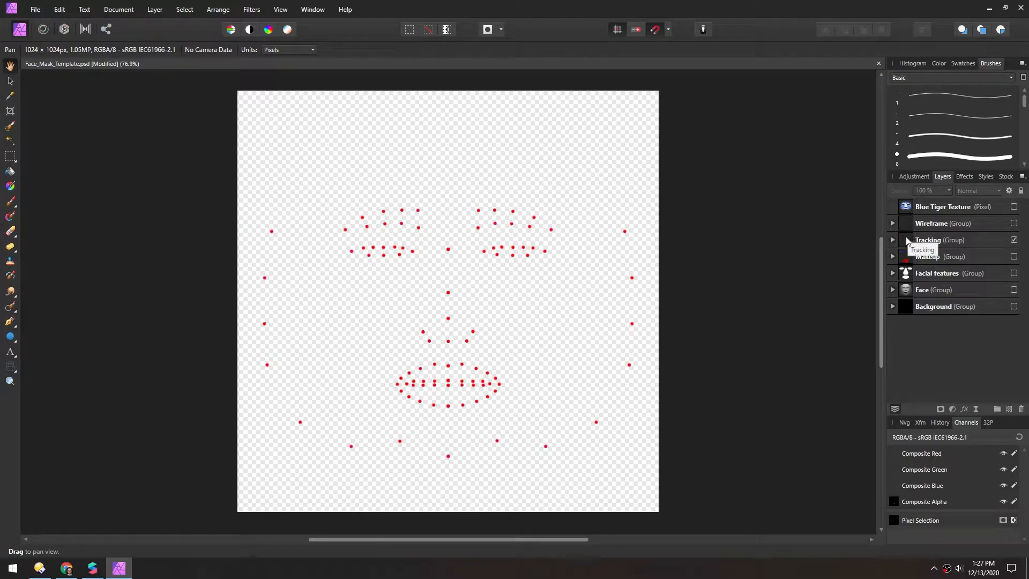
click(893, 240)
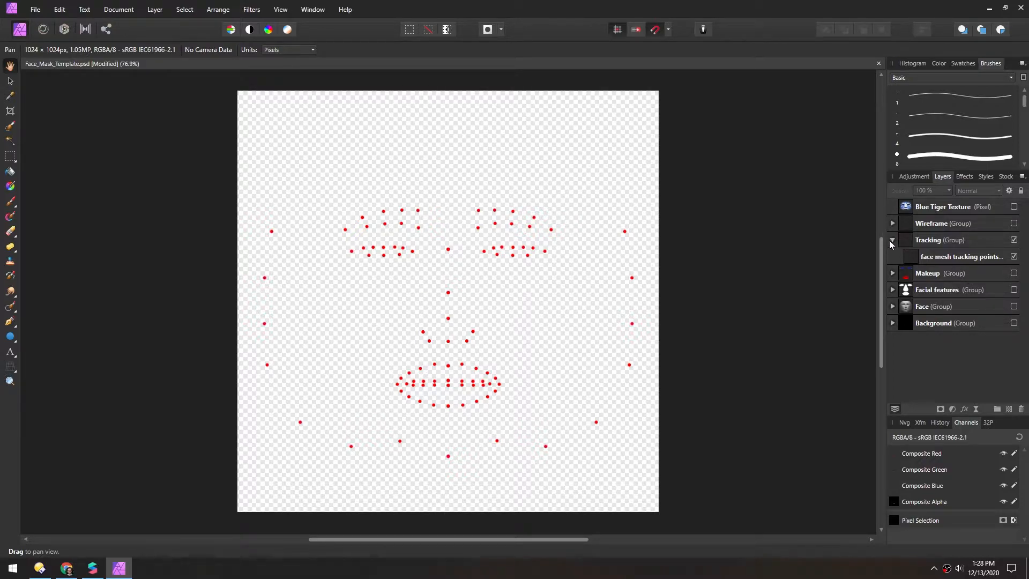
click(891, 241)
click(1014, 239)
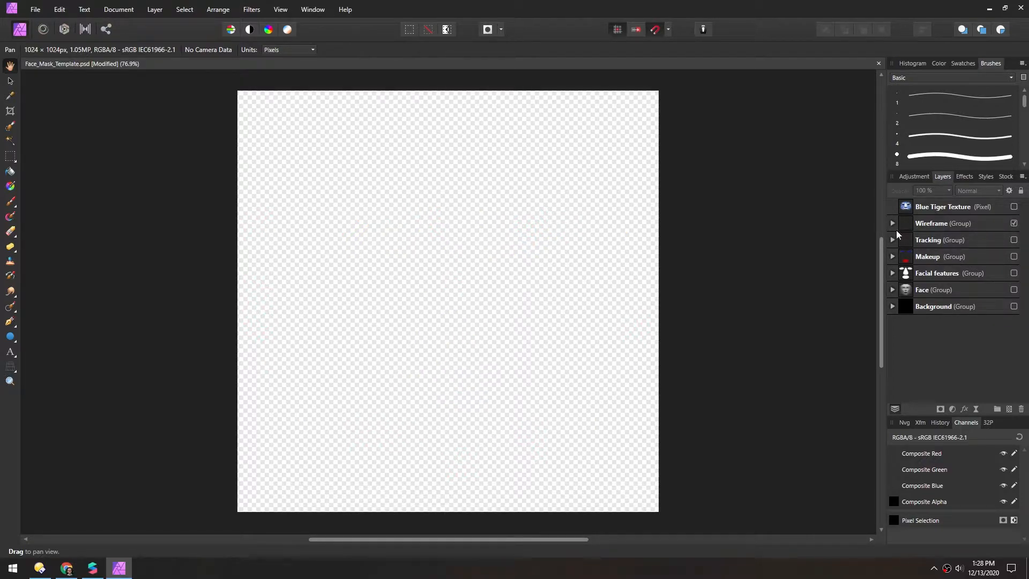
Compare the wireframe black and wireframe white layers in the Wireframe group, and hide the group
click(893, 223)
click(1013, 240)
click(1013, 241)
click(1014, 257)
click(1014, 257)
click(1014, 240)
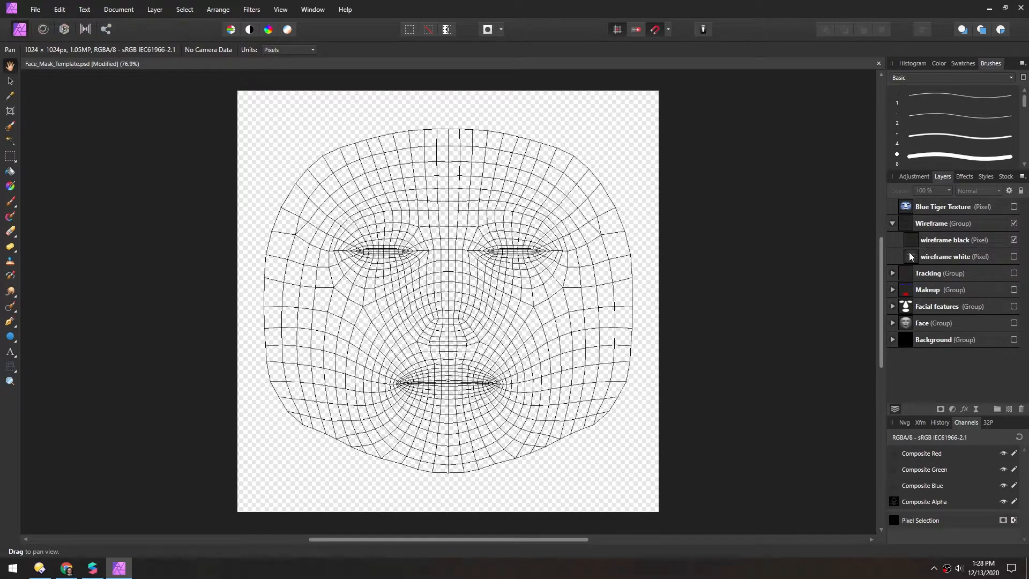
click(1014, 224)
click(893, 223)
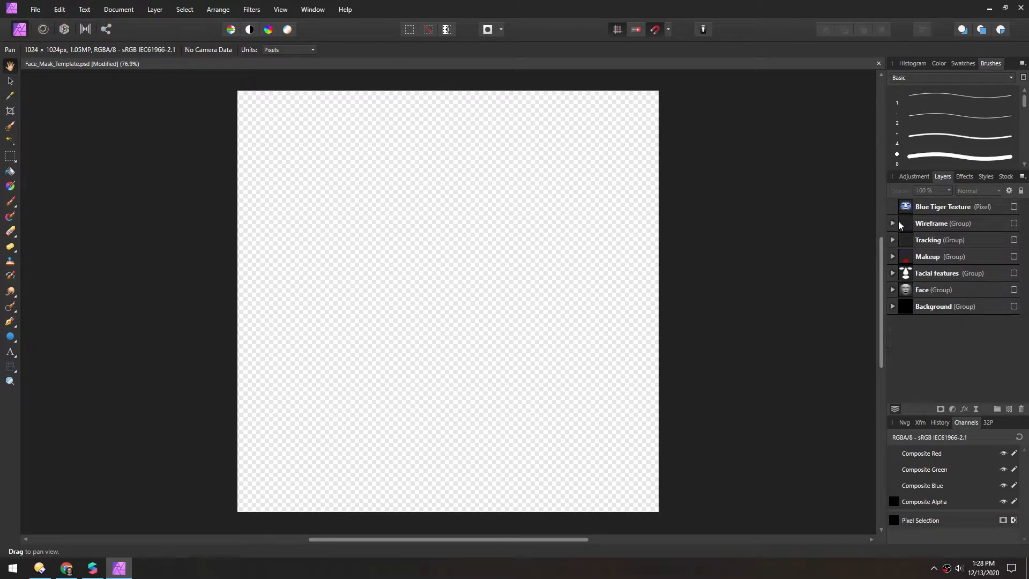
Preview the Blue Tiger Texture layer on its own, and leave only the Face group showing as a painting guide
click(1014, 207)
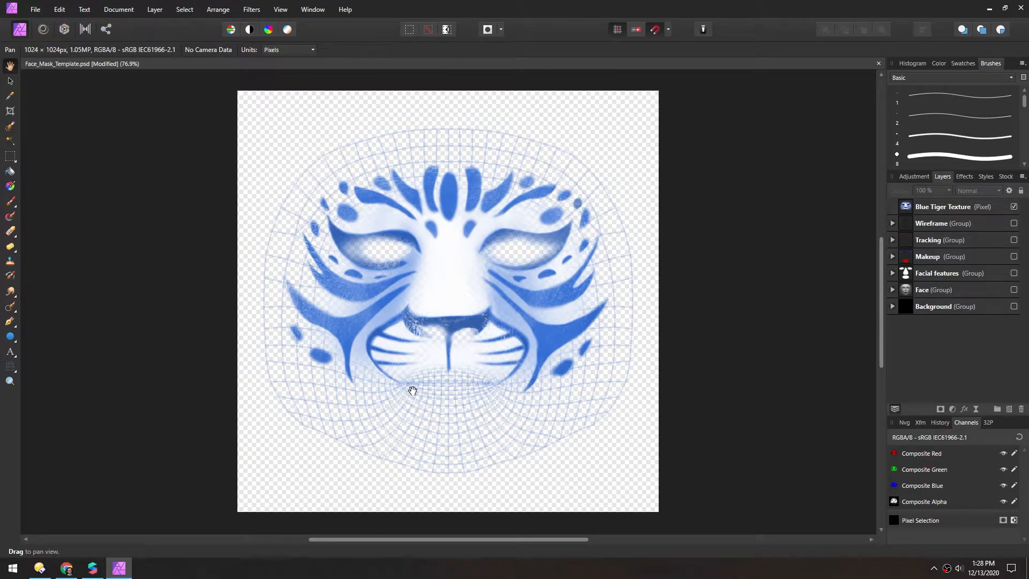
click(1014, 207)
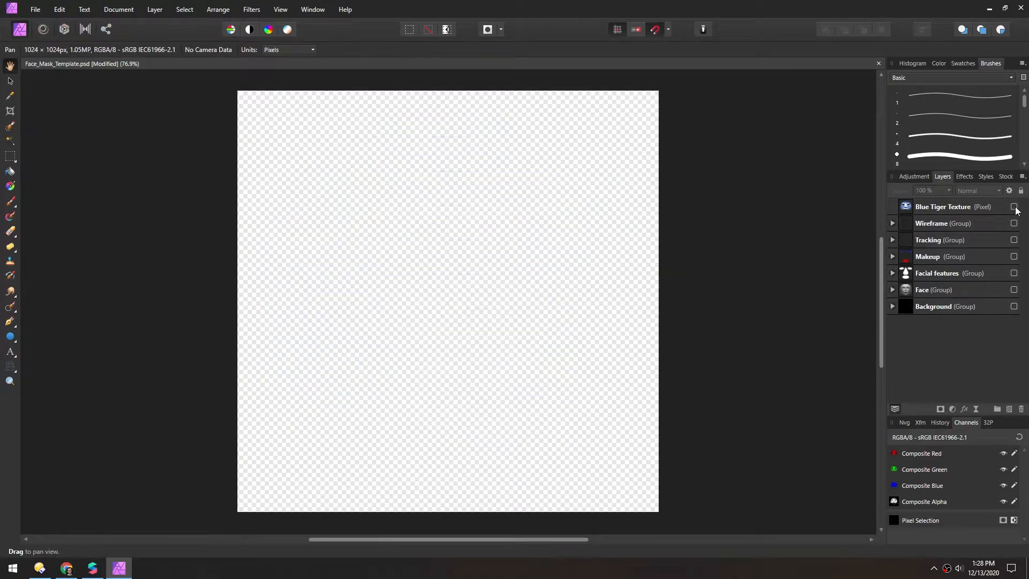
click(1013, 290)
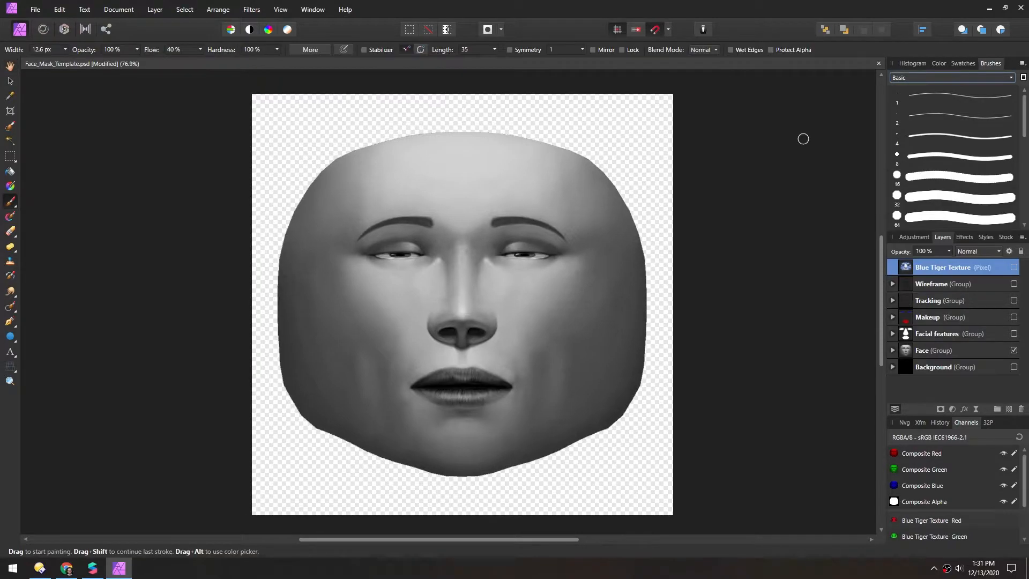
Switch the brush category to Acrylics and reduce the brush width to 6.6 px
click(902, 78)
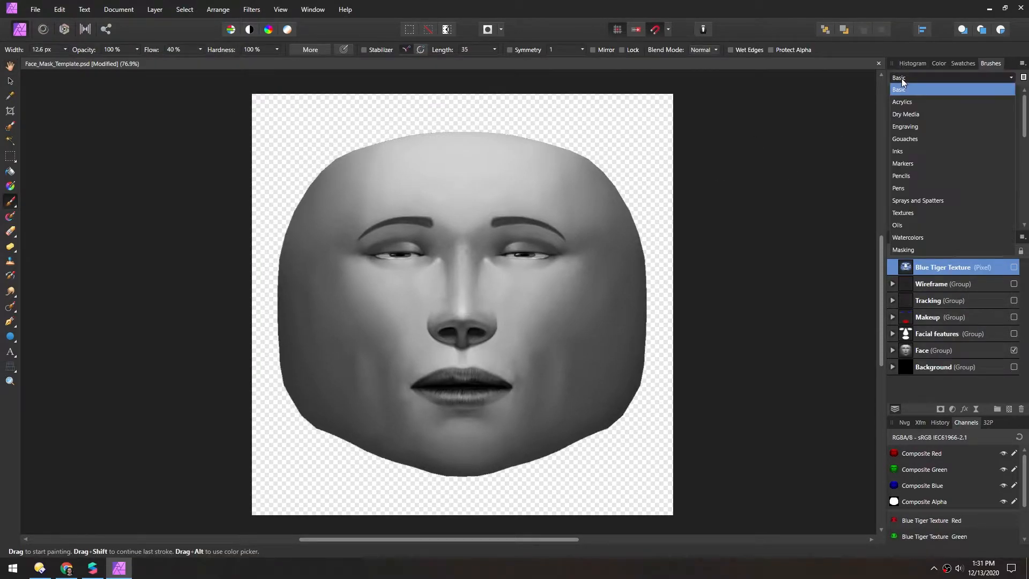
click(901, 102)
scroll(909, 195, down, 3)
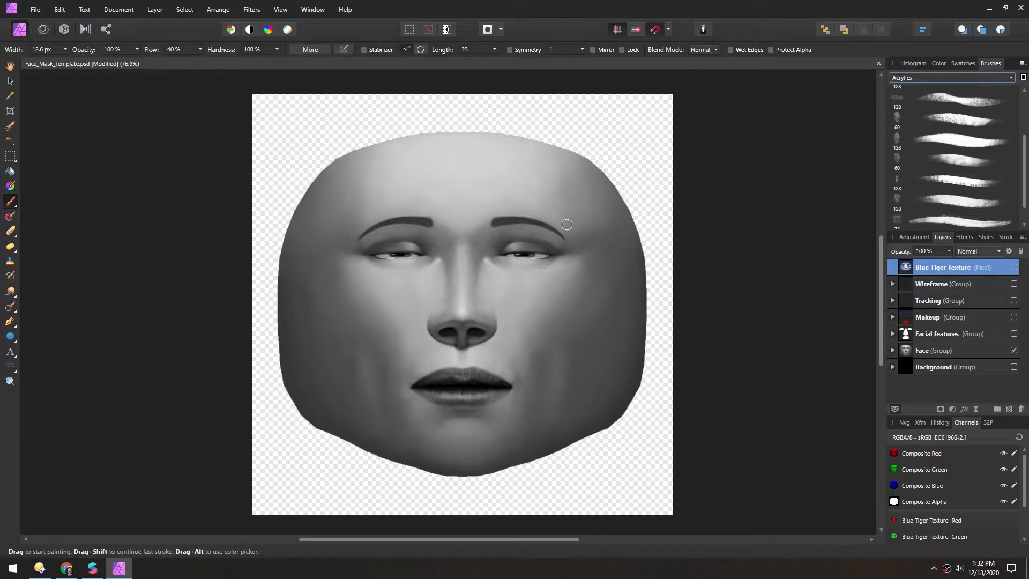
key(bracketleft)
key(bracketleft)
Add a new pixel layer above Blue Tiger Texture and name it Frost Base
click(1010, 409)
double_click(959, 266)
text(Frost Base)
key(Return)
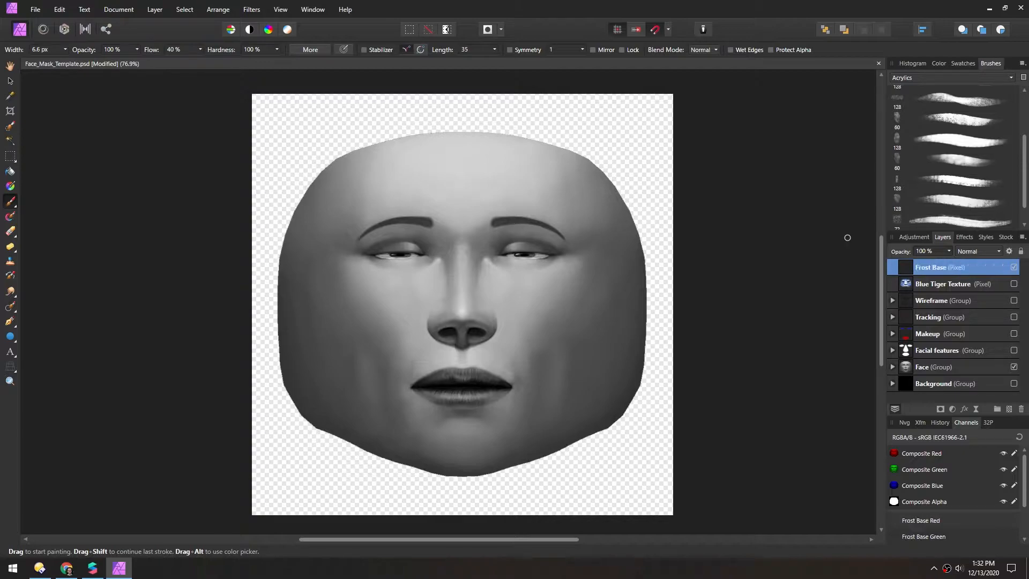
Try two different brushes with a test stroke across the face each, undoing both strokes
scroll(937, 208, down, 1)
click(944, 219)
drag(546, 292, 398, 316)
key(ctrl+z)
drag(1024, 190, 1024, 159)
click(959, 160)
drag(556, 273, 466, 310)
key(ctrl+z)
Select a 64 px brush with 24% flow, test it with a stroke across the nose area and undo the stroke
scroll(947, 75, down, 2)
click(957, 219)
drag(544, 316, 451, 322)
key(ctrl+z)
Set the paint colour to a pale icy blue with HSL values 188, 32 and 77
click(938, 64)
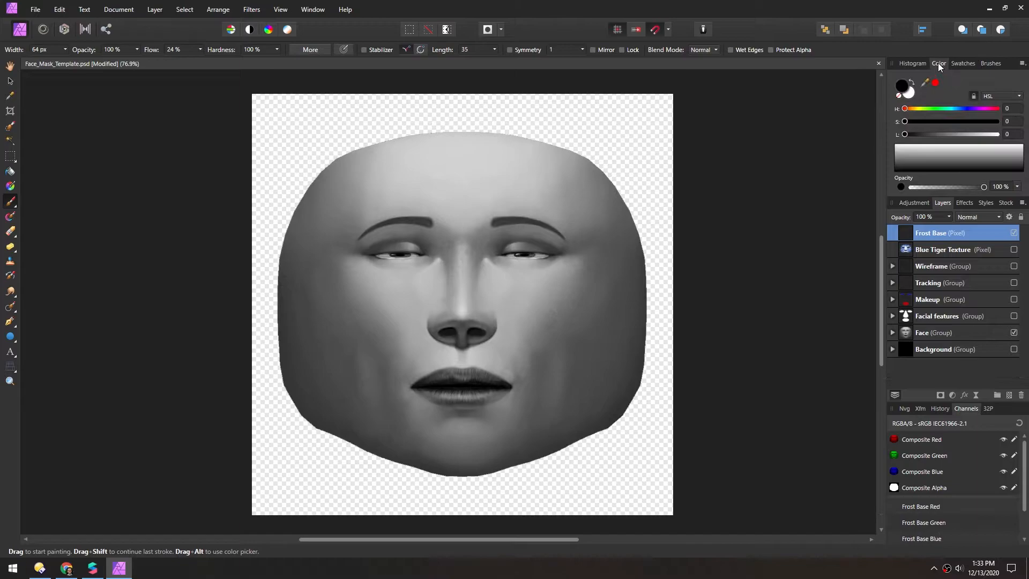
drag(939, 64, 734, 94)
click(821, 126)
click(821, 159)
drag(733, 164, 774, 165)
drag(733, 152, 780, 138)
mouse_move(782, 152)
mouse_down()
mouse_move(762, 152)
mouse_move(804, 164)
mouse_up()
Brush pale blue frost over one cheek and along the nose bridge, varying the brush size and undoing unwanted strokes
drag(509, 292, 563, 341)
key(ctrl+z)
drag(586, 303, 540, 343)
key(ctrl+z)
drag(541, 331, 546, 344)
Enable mirrored painting, lower the brush opacity to 42%, and shade frost over the cheeks, brow area and mouth corners
key(ctrl+z)
key(bracketright)
key(bracketright)
key(bracketright)
key(bracketright)
key(bracketright)
drag(560, 290, 545, 325)
key(bracketleft)
key(bracketleft)
key(bracketleft)
key(bracketleft)
key(bracketleft)
mouse_move(468, 256)
mouse_down()
mouse_move(461, 293)
mouse_move(468, 252)
mouse_up()
click(593, 50)
mouse_move(563, 305)
mouse_down()
mouse_move(490, 408)
mouse_move(463, 415)
mouse_up()
drag(498, 220, 560, 228)
Paint mirrored frost below the lips and on the chin with varying brush sizes, and lock the symmetry axis
key(ctrl+z)
drag(137, 49, 104, 62)
mouse_move(502, 220)
mouse_down()
mouse_move(559, 229)
mouse_move(594, 264)
mouse_up()
mouse_move(545, 362)
mouse_down()
mouse_move(526, 378)
mouse_move(497, 375)
mouse_move(525, 378)
mouse_up()
key(bracketleft)
key(bracketleft)
key(bracketleft)
key(bracketleft)
drag(472, 408, 503, 398)
drag(480, 411, 464, 412)
key(bracketright)
key(bracketright)
key(bracketright)
mouse_move(463, 453)
mouse_down()
mouse_move(469, 461)
mouse_move(490, 435)
mouse_up()
key(ctrl+z)
click(622, 49)
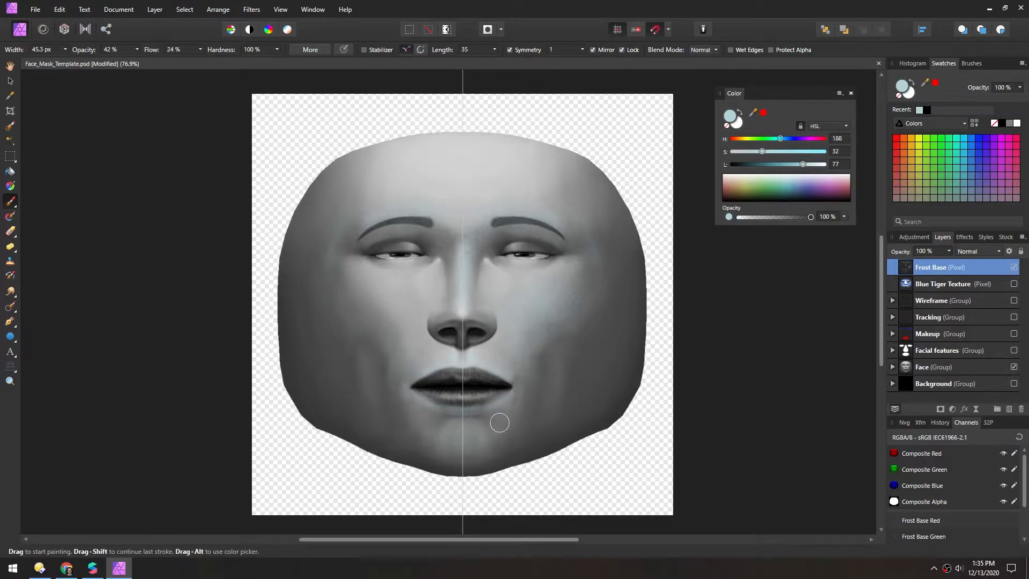
Paint extra frost on the opposite cheek and jaw without symmetry, enlarging the brush to 91.2 px, and turn symmetry back on
click(510, 50)
drag(391, 333, 358, 323)
key(bracketright)
key(bracketright)
key(bracketright)
key(bracketright)
key(bracketright)
drag(385, 370, 386, 412)
drag(340, 282, 361, 343)
click(510, 50)
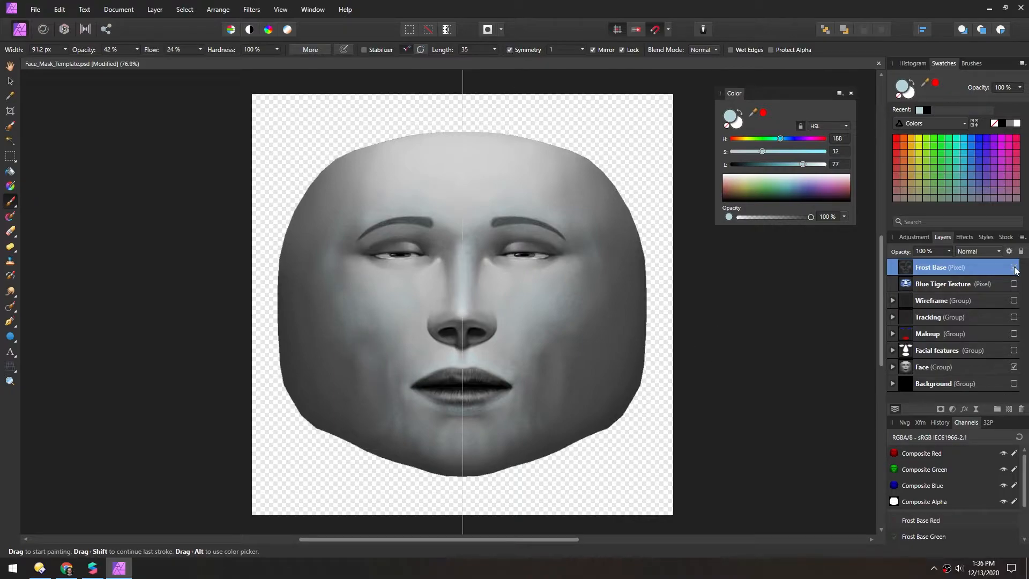
Add a pixel layer named Eyebrows above Frost Base and roughly fill the brows with pale blue
click(1014, 268)
key(ctrl+shift+n)
text(Eyebrows)
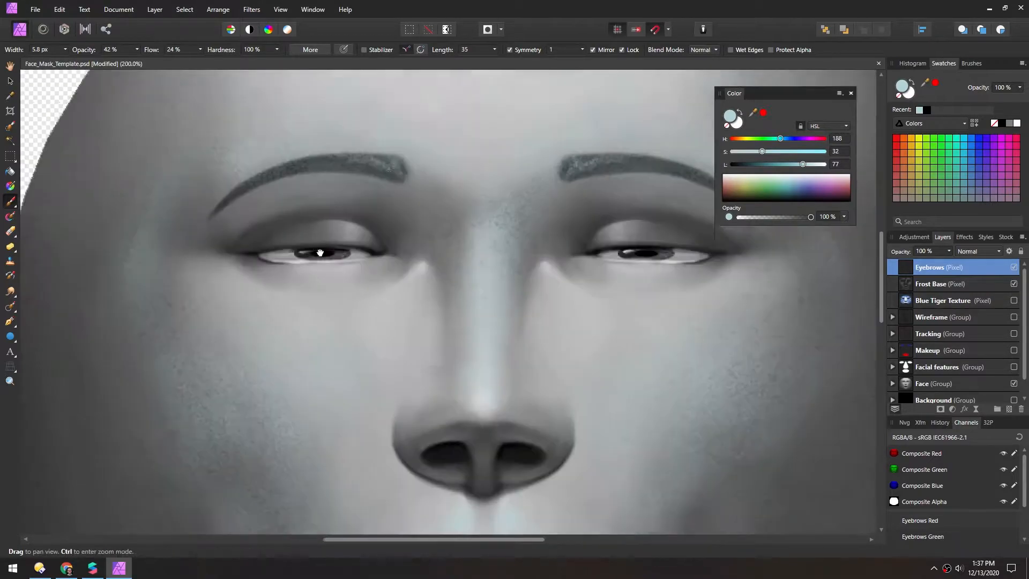
middle_drag(320, 251, 316, 288)
mouse_move(387, 205)
mouse_down()
mouse_move(307, 198)
mouse_move(343, 200)
mouse_move(286, 202)
mouse_move(399, 203)
mouse_move(225, 235)
mouse_move(273, 201)
mouse_move(343, 194)
mouse_move(215, 239)
mouse_up()
Draw fine mirrored hair strokes along the eyebrows with the Basic 4 px brush
click(970, 63)
click(959, 158)
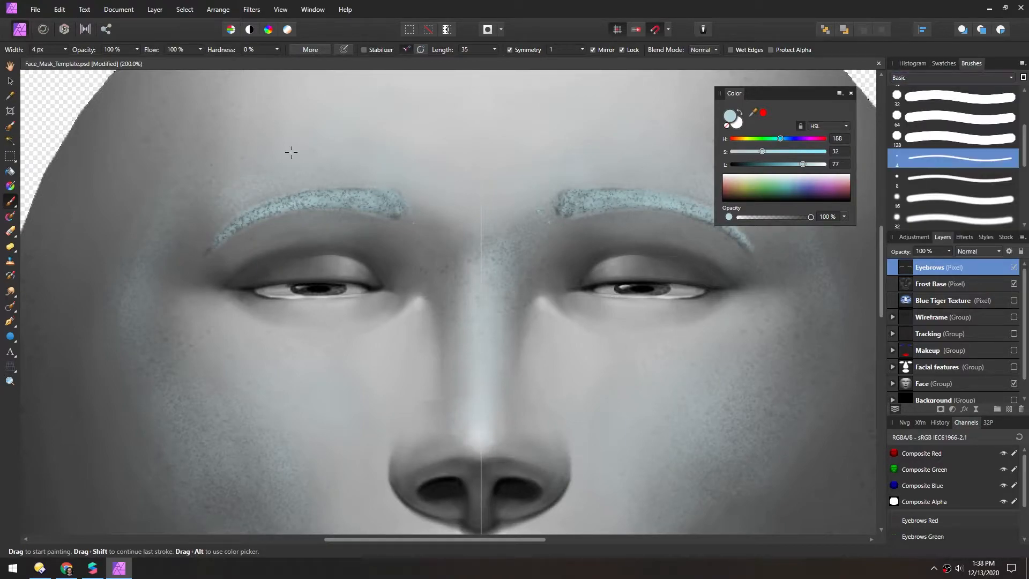
mouse_move(392, 189)
mouse_down()
mouse_move(377, 208)
mouse_move(314, 194)
mouse_up()
drag(309, 196, 212, 250)
drag(228, 231, 206, 255)
drag(325, 200, 301, 194)
mouse_move(298, 204)
mouse_down()
mouse_move(275, 201)
mouse_move(250, 221)
mouse_up()
mouse_move(244, 226)
mouse_down()
mouse_move(224, 217)
mouse_move(227, 225)
mouse_up()
drag(239, 221, 212, 238)
drag(378, 216, 344, 207)
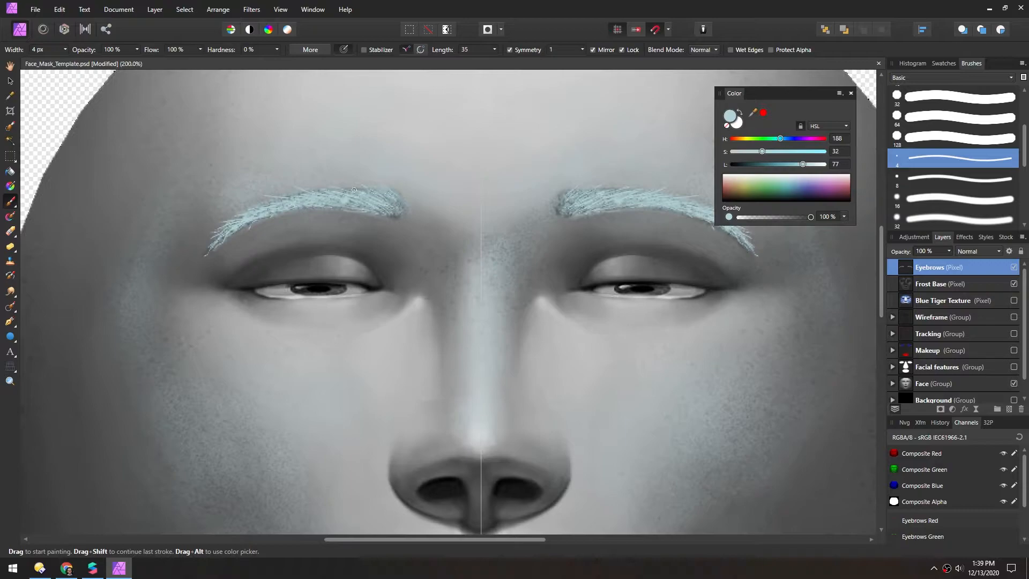
On a new pixel layer named Lips, outline the lips in pale blue and add short frost lines along the edge
key(ctrl+minus)
key(ctrl+minus)
key(ctrl+minus)
key(ctrl+equal)
key(ctrl+equal)
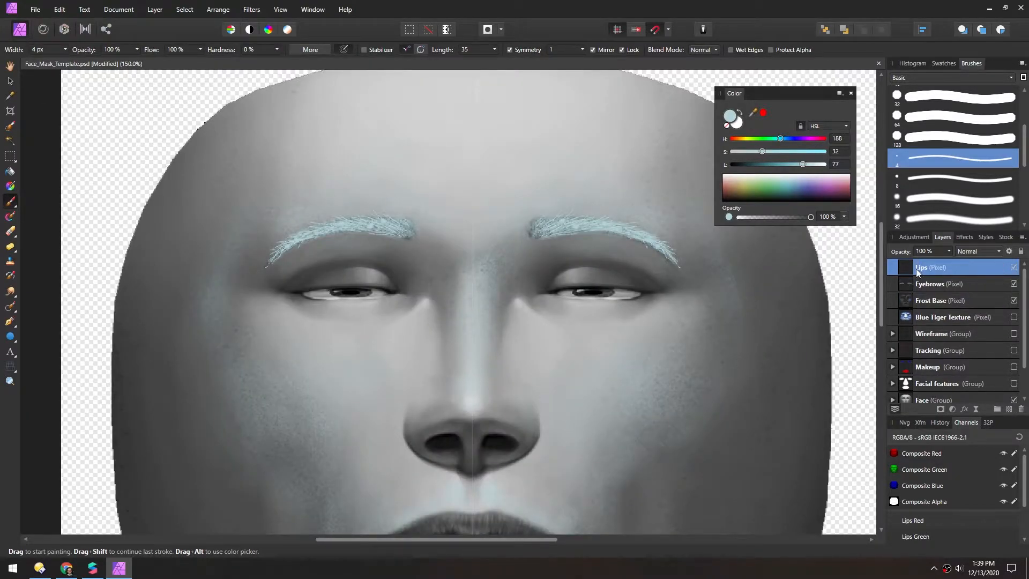
scroll(486, 197, down, 3)
key(bracketright)
mouse_move(540, 375)
mouse_down()
mouse_move(493, 351)
mouse_move(515, 403)
mouse_move(462, 415)
mouse_move(443, 405)
mouse_up()
drag(437, 417, 439, 408)
mouse_move(425, 416)
mouse_down()
mouse_move(424, 404)
mouse_move(407, 403)
mouse_up()
drag(403, 409, 399, 401)
Draw mirrored pale blue lines along the mouth opening with short spikes reaching into both lips
click(446, 386)
drag(394, 362, 395, 368)
drag(385, 365, 440, 371)
drag(422, 380, 376, 380)
drag(375, 381, 438, 392)
mouse_move(392, 376)
mouse_down()
mouse_move(422, 378)
mouse_move(361, 384)
mouse_move(409, 370)
mouse_up()
drag(424, 394, 423, 381)
Smudge the lip lines with a Dry Media brush, adjusting the smudge strength and enlarging the brush
click(10, 291)
click(952, 78)
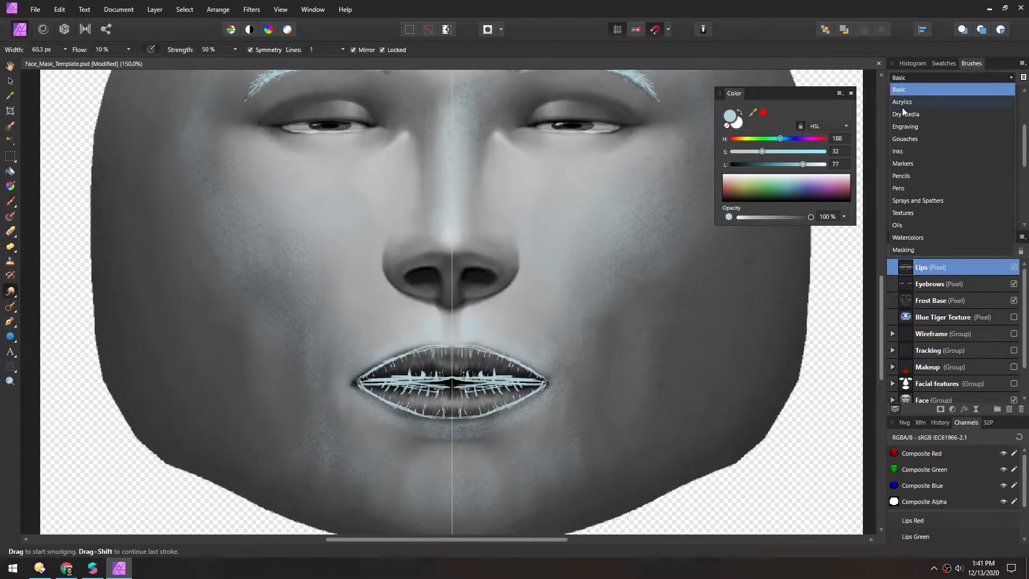
click(905, 114)
scroll(957, 176, down, 5)
click(957, 218)
drag(171, 51, 181, 53)
key(bracketright)
drag(430, 381, 428, 390)
mouse_move(429, 349)
mouse_down()
mouse_move(358, 383)
mouse_move(406, 380)
mouse_move(433, 360)
mouse_move(444, 414)
mouse_move(424, 410)
mouse_move(448, 386)
mouse_move(435, 370)
mouse_move(449, 378)
mouse_up()
Soften the frost near the mouth corner with a smaller smudge brush
key(ctrl+minus)
key(ctrl+minus)
key(ctrl+minus)
key(ctrl+minus)
key(ctrl+equal)
key(ctrl+equal)
key(ctrl+equal)
key(ctrl+equal)
key(bracketleft)
key(bracketleft)
key(bracketleft)
key(bracketleft)
key(bracketleft)
mouse_move(377, 349)
mouse_down()
mouse_move(390, 344)
mouse_move(363, 354)
mouse_move(374, 356)
mouse_up()
Thin out the frost along the mouth opening with a reduced-size eraser set to 15%
key(e)
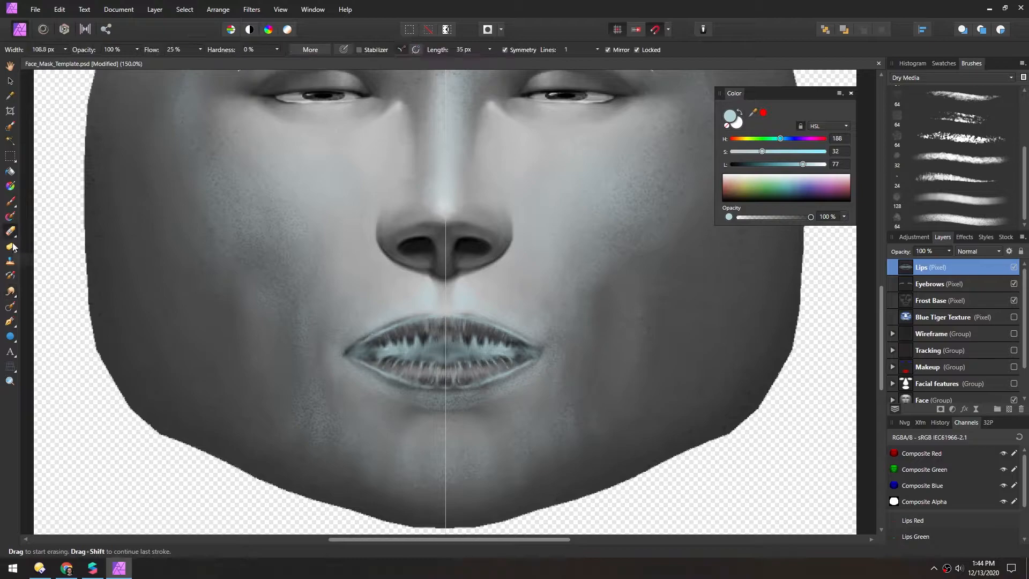
key(bracketleft)
key(bracketleft)
key(1)
key(5)
mouse_move(405, 352)
mouse_down()
mouse_move(423, 352)
mouse_move(375, 351)
mouse_move(434, 353)
mouse_move(365, 354)
mouse_up()
key(ctrl+minus)
key(ctrl+minus)
key(ctrl+plus)
key(ctrl+plus)
Repaint the upper and lower lip outlines in pale blue with an 8 px brush at 18% flow
click(10, 291)
click(10, 201)
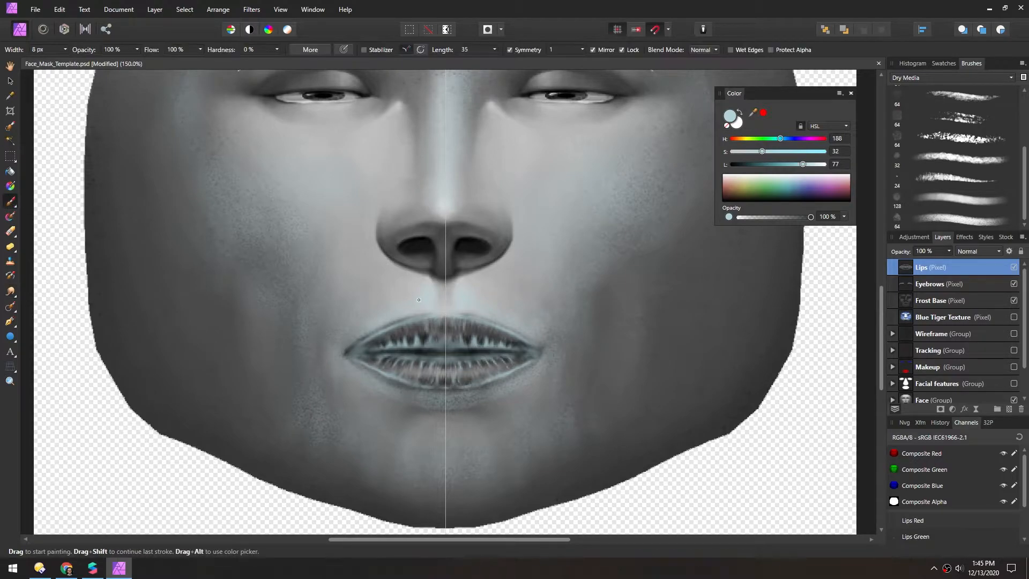
mouse_move(310, 345)
middle_down()
mouse_move(290, 178)
mouse_move(279, 219)
middle_up()
key(ctrl+plus)
drag(370, 246, 286, 212)
drag(400, 249, 340, 240)
mouse_move(215, 205)
middle_down()
mouse_move(211, 245)
mouse_move(154, 284)
middle_up()
mouse_move(460, 269)
mouse_down()
mouse_move(365, 229)
mouse_move(462, 272)
mouse_up()
drag(465, 288, 353, 331)
drag(402, 241, 471, 278)
middle_drag(456, 290, 483, 334)
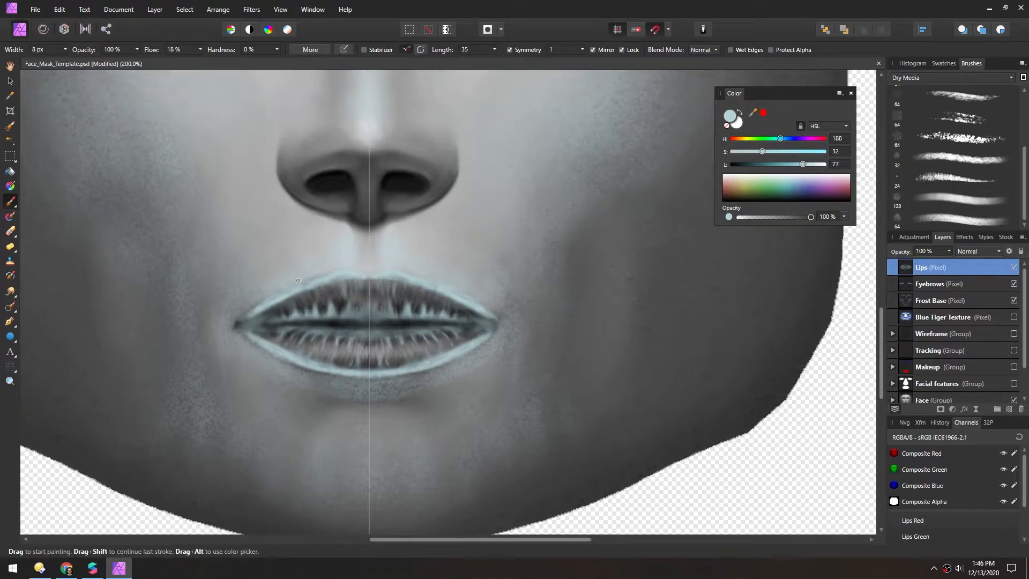
drag(414, 274, 447, 287)
middle_drag(451, 321, 497, 315)
Add a pixel layer named Frost Bits above Lips and set the paint colour's lightness to 94
click(1009, 409)
double_click(924, 267)
text(Frost Bits)
key(Return)
drag(803, 165, 818, 164)
Set up a textured Dry Media brush 32.8 px wide with 9% flow, undoing a test dab near the upper lip
click(954, 137)
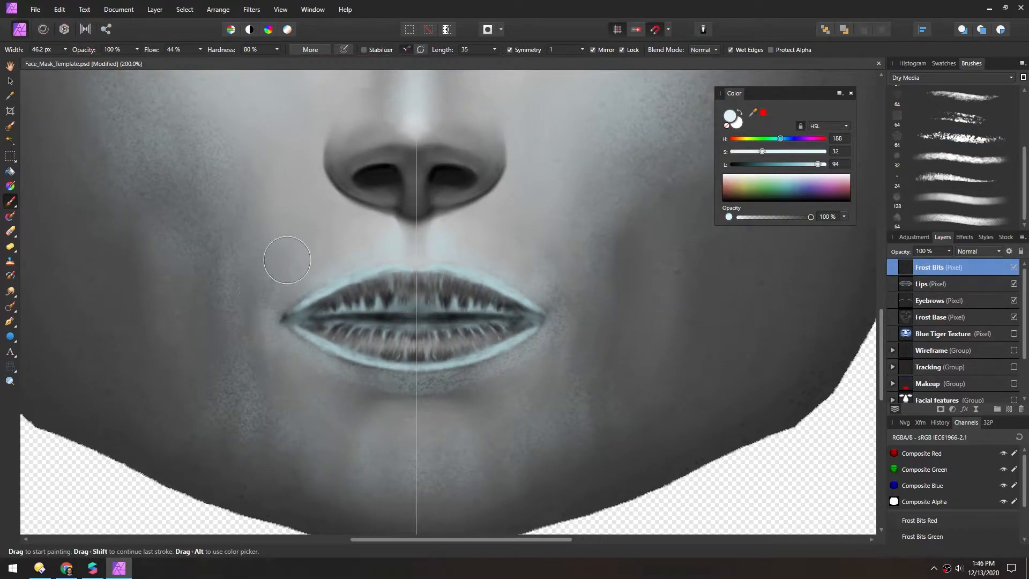
ctrl+scroll(483, 363, down, 1)
key(bracketleft)
key(bracketleft)
key(bracketleft)
key(bracketleft)
key(bracketleft)
key(bracketleft)
key(bracketleft)
key(bracketleft)
key(bracketright)
key(bracketright)
key(bracketright)
key(bracketright)
key(bracketright)
click(341, 267)
key(ctrl+z)
drag(151, 50, 133, 50)
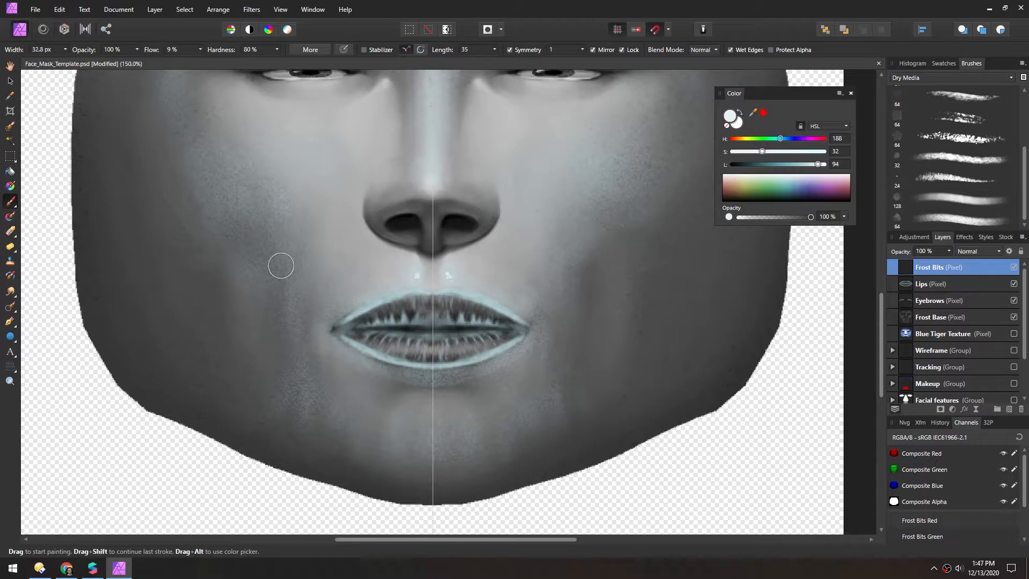
Dab textured frost bits beside the nose, on the philtrum and along the lip edges with a reduced brush
drag(320, 257, 296, 282)
key(bracketleft)
key(bracketleft)
click(414, 266)
click(383, 365)
click(394, 259)
click(411, 278)
click(411, 294)
click(377, 301)
Scatter frost bits over the chin and around the mouth corners, varying the brush size
key(bracketright)
click(437, 425)
mouse_move(306, 213)
middle_down()
mouse_move(339, 228)
mouse_move(326, 271)
mouse_move(353, 307)
middle_up()
click(440, 436)
key(bracketleft)
key(bracketleft)
click(397, 394)
click(372, 387)
click(357, 365)
Paint frost bits on the inner eye areas, nose bridge, eyebrows and upper cheeks, varying the brush size
scroll(352, 307, down, 1)
mouse_move(406, 215)
mouse_down()
mouse_move(339, 216)
mouse_move(422, 241)
mouse_move(414, 280)
mouse_move(397, 233)
mouse_up()
key(bracketright)
key(bracketright)
mouse_move(455, 275)
mouse_down()
mouse_move(444, 294)
mouse_move(452, 322)
mouse_move(458, 246)
mouse_up()
key(bracketleft)
key(bracketleft)
middle_drag(334, 290, 326, 314)
mouse_move(405, 205)
mouse_down()
mouse_move(389, 198)
mouse_move(309, 227)
mouse_up()
middle_drag(349, 326, 353, 298)
Scatter frost bits over the cheeks, outer cheeks, temples and forehead with an enlarged brush
key(bracketright)
key(bracketright)
key(bracketright)
key(bracketright)
key(bracketright)
key(bracketright)
key(bracketright)
key(bracketright)
key(bracketright)
key(bracketright)
mouse_move(338, 270)
mouse_down()
mouse_move(372, 259)
mouse_move(371, 308)
mouse_up()
middle_drag(336, 316, 322, 339)
drag(308, 169, 401, 124)
drag(282, 238, 289, 268)
middle_drag(261, 328, 260, 304)
drag(238, 284, 251, 319)
middle_drag(257, 272, 261, 298)
drag(300, 325, 348, 307)
Smudge the frost bits at the temples and forehead using a Dry Media brush at 6% strength, reducing it to 24.1 px
click(10, 291)
click(952, 221)
drag(182, 52, 171, 53)
drag(276, 238, 287, 254)
drag(183, 52, 172, 52)
drag(282, 218, 290, 254)
drag(301, 161, 311, 188)
key(bracketleft)
key(bracketleft)
key(bracketleft)
key(bracketleft)
key(bracketleft)
key(bracketleft)
key(bracketleft)
key(bracketleft)
key(bracketleft)
key(bracketleft)
key(bracketleft)
key(bracketleft)
key(bracketleft)
key(bracketleft)
key(bracketleft)
key(bracketleft)
key(bracketleft)
key(bracketleft)
key(bracketleft)
key(bracketleft)
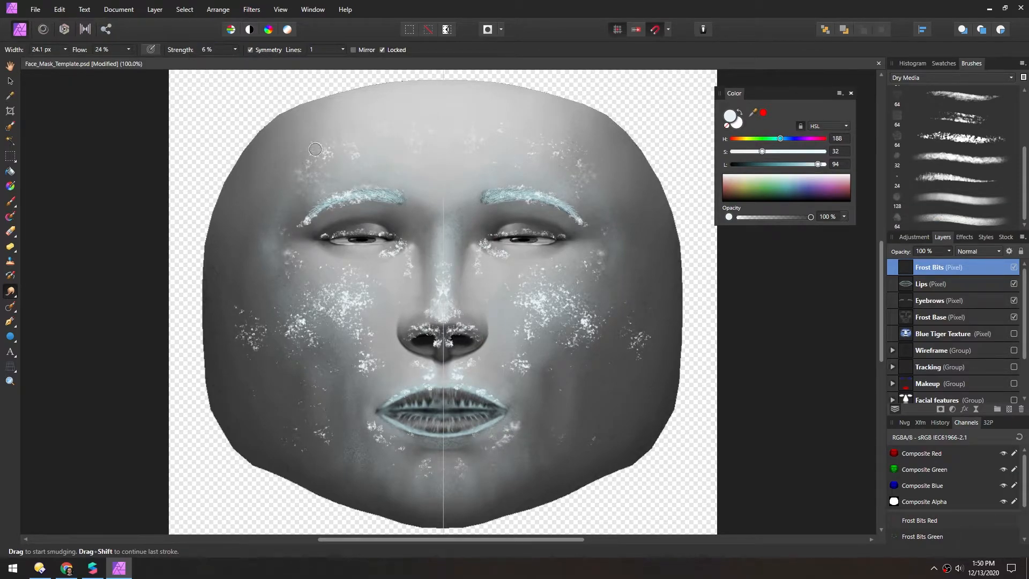
Soften the frost bits around the nose, cheeks and outer cheeks with the Smudge brush at adjusted strength and size
drag(181, 52, 187, 52)
drag(405, 272, 413, 265)
key(bracketright)
key(bracketright)
key(bracketright)
drag(294, 322, 309, 339)
drag(362, 280, 351, 343)
drag(238, 308, 245, 315)
key(bracketleft)
key(bracketleft)
key(bracketleft)
mouse_move(425, 333)
mouse_down()
mouse_move(409, 326)
mouse_move(468, 331)
mouse_move(444, 273)
mouse_up()
drag(640, 343, 624, 335)
Add a mask to Frost Bits and fade the cheek clusters with a black brush at 50% opacity and 36% flow
click(940, 409)
click(10, 202)
drag(83, 50, 34, 50)
click(736, 200)
click(892, 267)
mouse_move(301, 325)
mouse_down()
mouse_move(284, 303)
mouse_move(278, 308)
mouse_up()
key(bracketleft)
key(bracketleft)
key(bracketleft)
key(bracketleft)
key(bracketleft)
key(bracketleft)
drag(350, 338, 359, 333)
drag(588, 328, 600, 320)
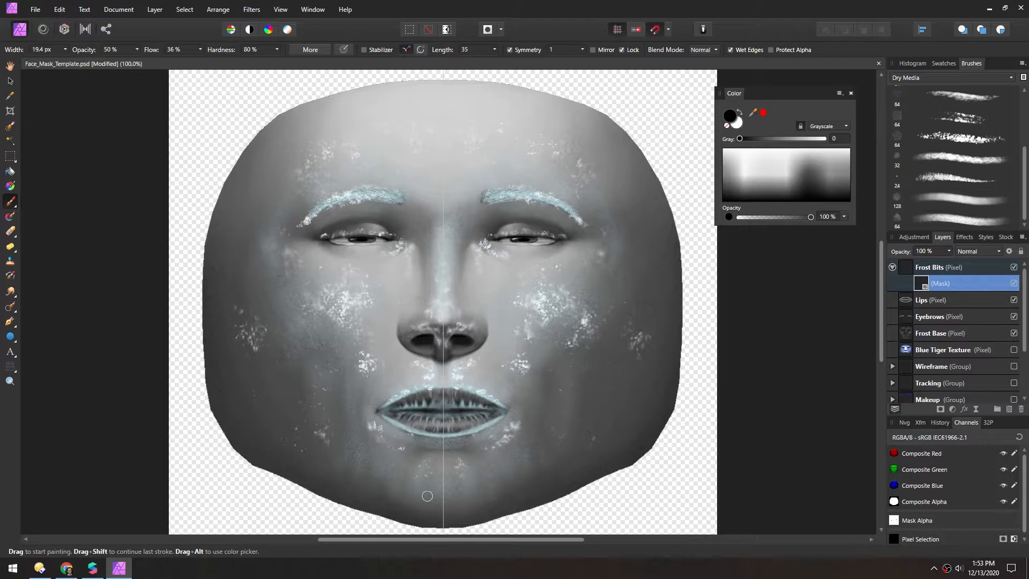
Mask out uneven patches of the cheek frost with a 25.7 px brush at 63% flow and symmetry turned off
drag(152, 50, 167, 50)
key(bracketright)
key(bracketright)
drag(243, 337, 249, 332)
drag(352, 299, 347, 309)
click(510, 50)
drag(586, 317, 581, 340)
drag(521, 354, 519, 367)
drag(547, 300, 635, 346)
drag(365, 356, 369, 369)
drag(342, 298, 353, 290)
drag(291, 254, 291, 263)
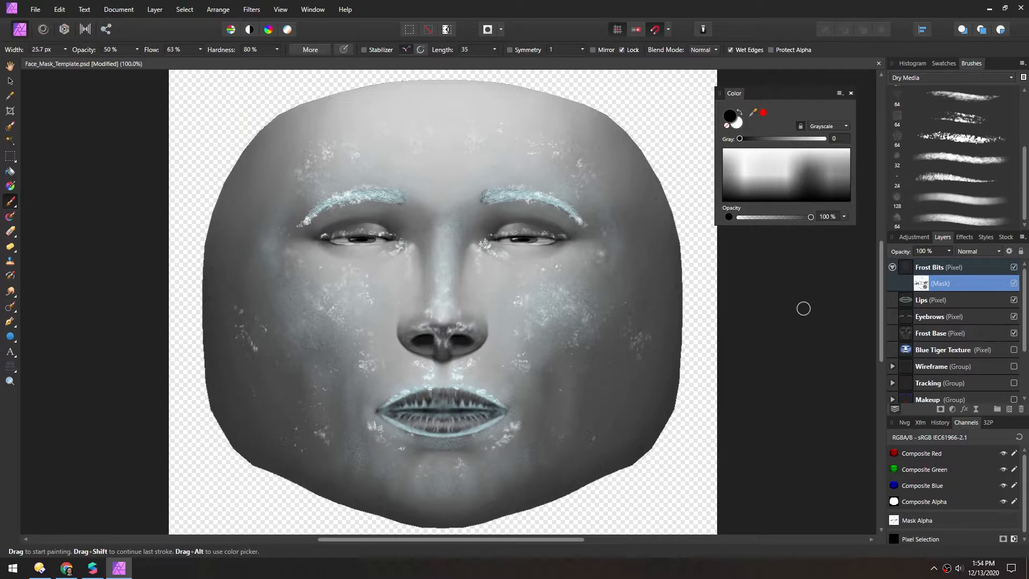
Preview the frost makeup on the black Background group with the Face group hidden
scroll(954, 332, down, 3)
click(1014, 384)
click(1014, 367)
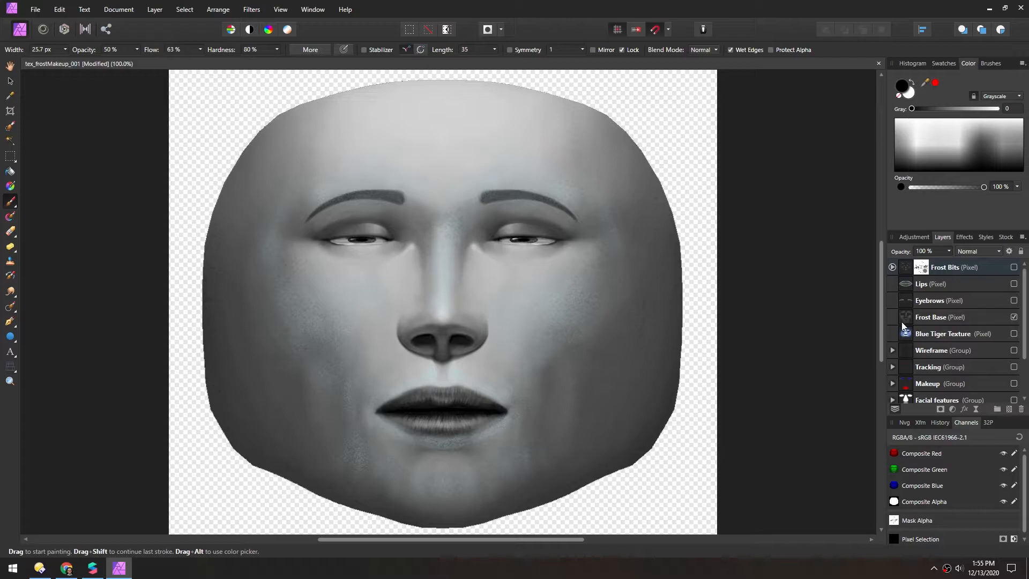
Review the Frost Base, Eyebrows, Lips and Frost Bits layers by switching their visibility one after another
click(1013, 317)
click(1013, 317)
click(1014, 318)
click(1014, 317)
click(1014, 317)
click(1013, 318)
click(1013, 301)
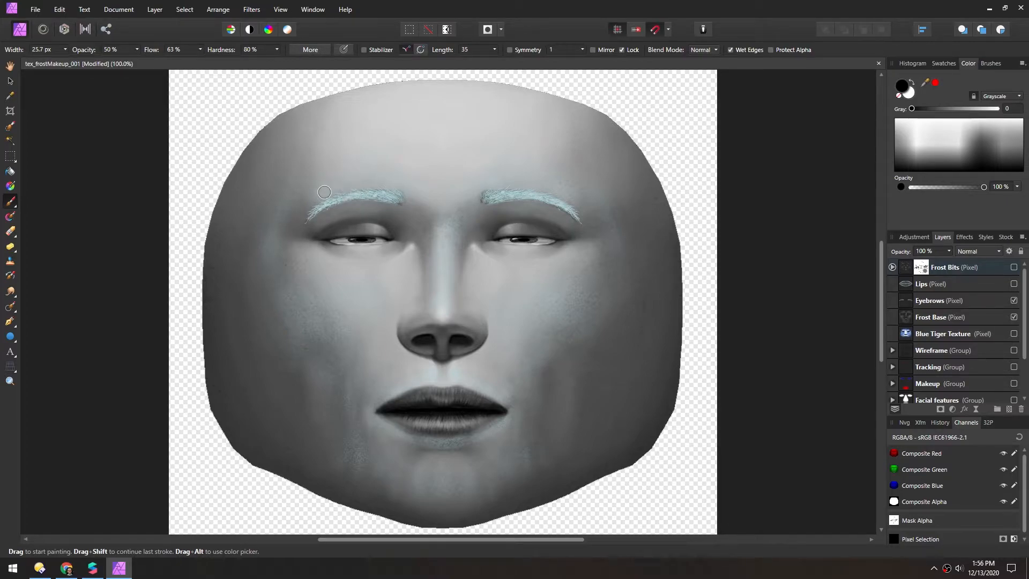
click(1014, 302)
click(1014, 302)
click(1015, 285)
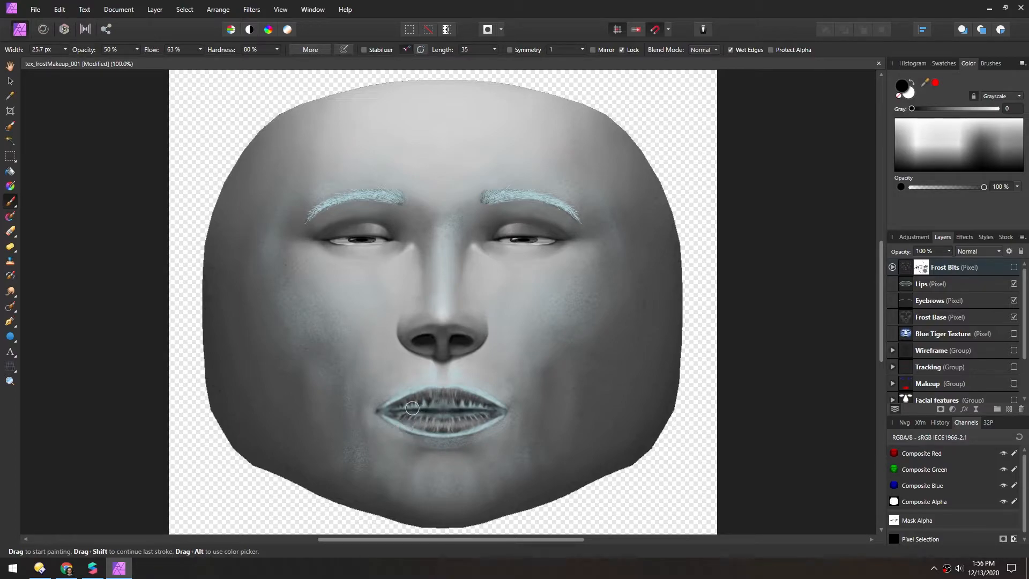
click(1014, 284)
click(1014, 268)
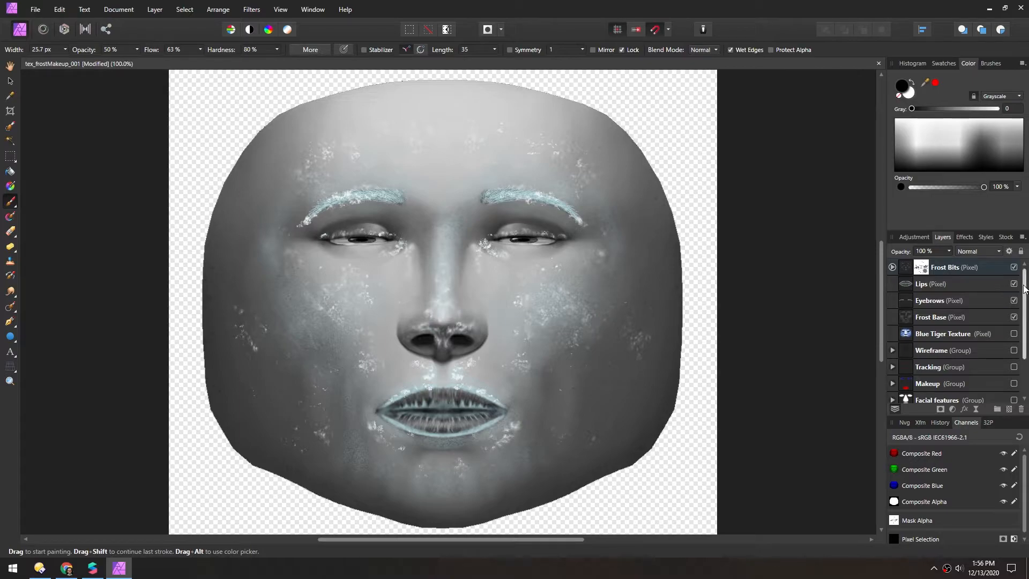
Preview the makeup on the black Background group and leave both the Face and Background groups hidden
scroll(1023, 339, down, 3)
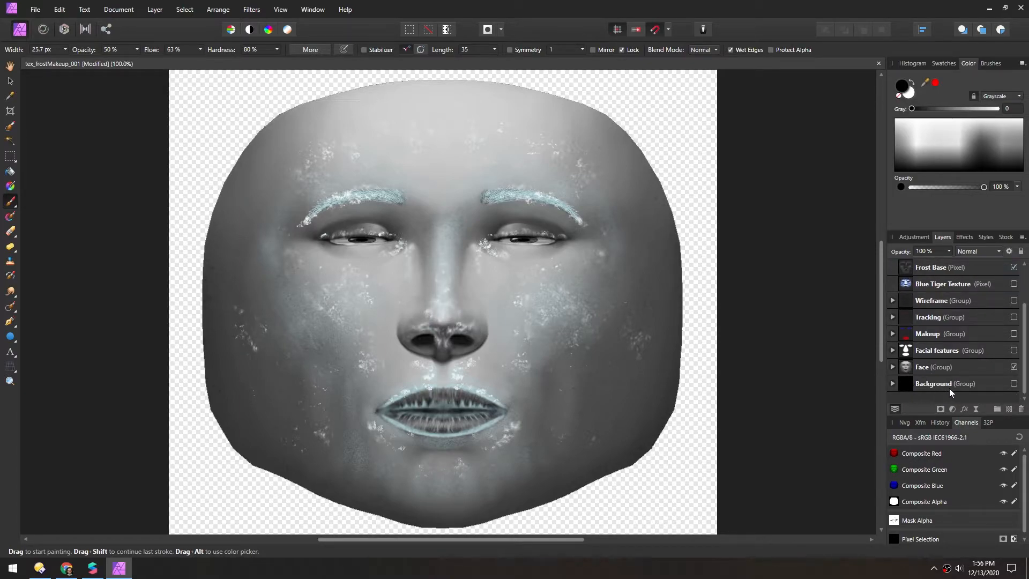
click(1014, 384)
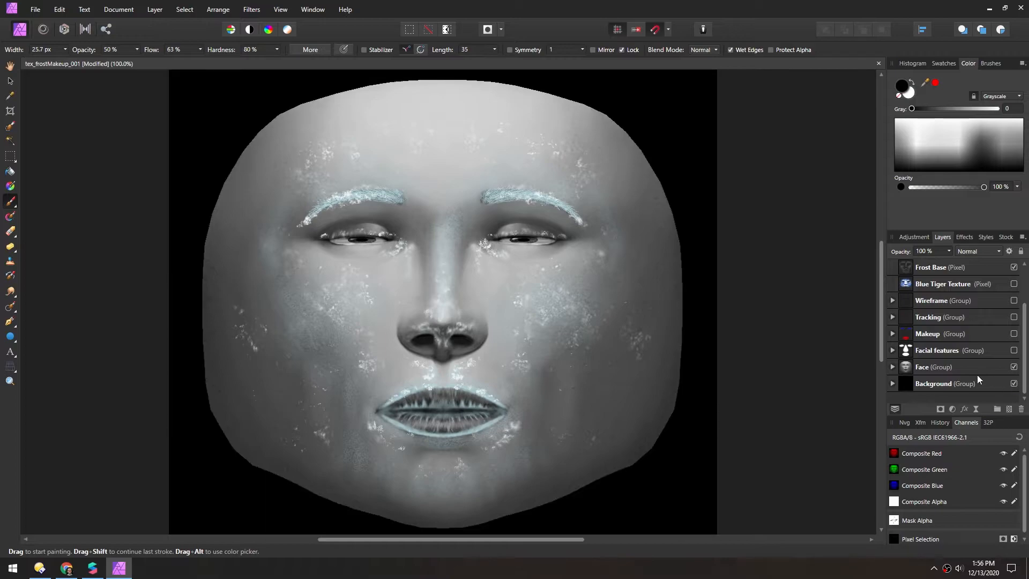
click(1014, 367)
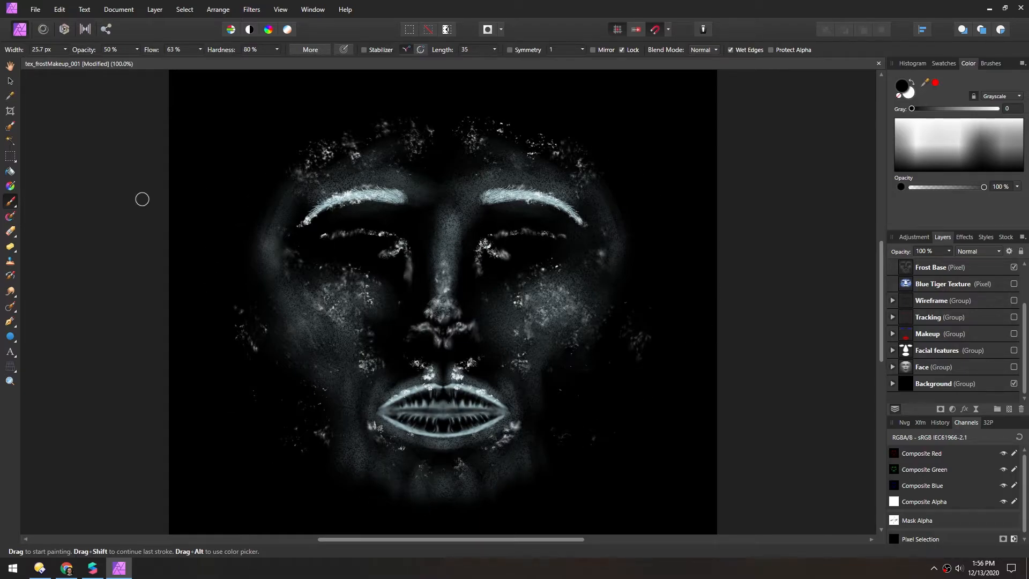
click(1014, 384)
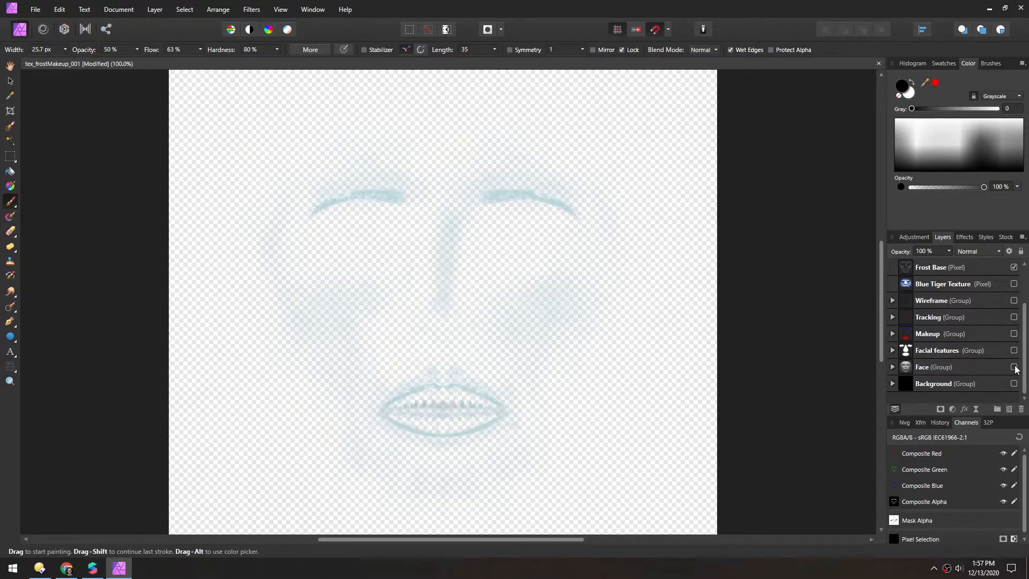
Export the transparent makeup as the 1024 x 1024 px PNG tex_frostMakeup_001.png in the Makeup textures folder
key(v)
scroll(933, 367, up, 3)
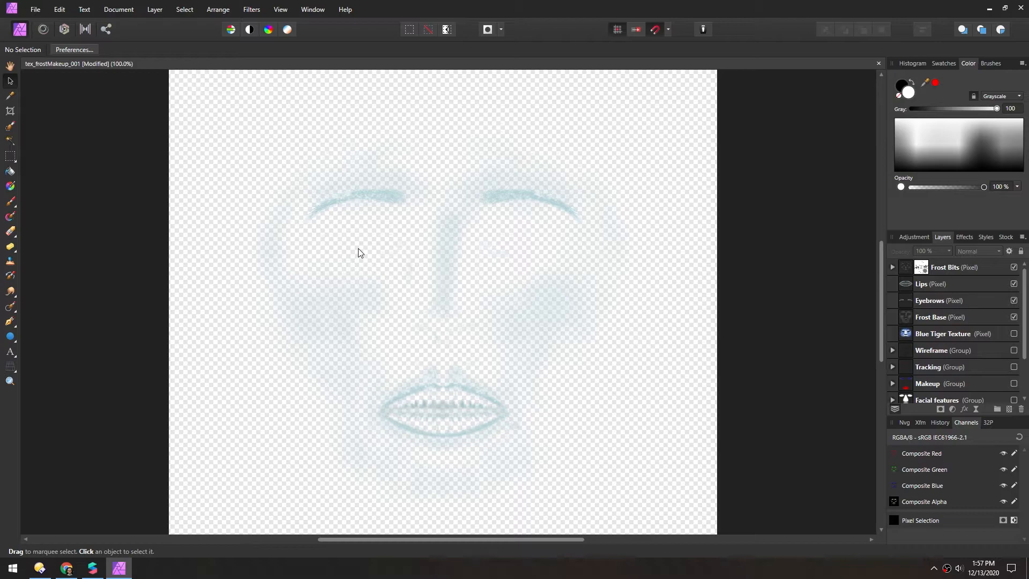
key(ctrl+alt+shift+s)
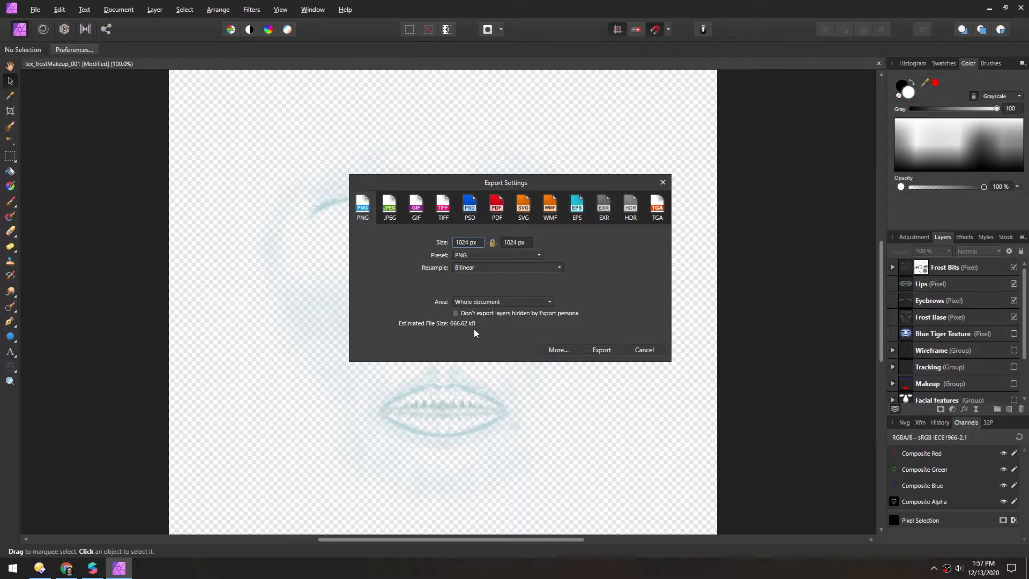
click(598, 350)
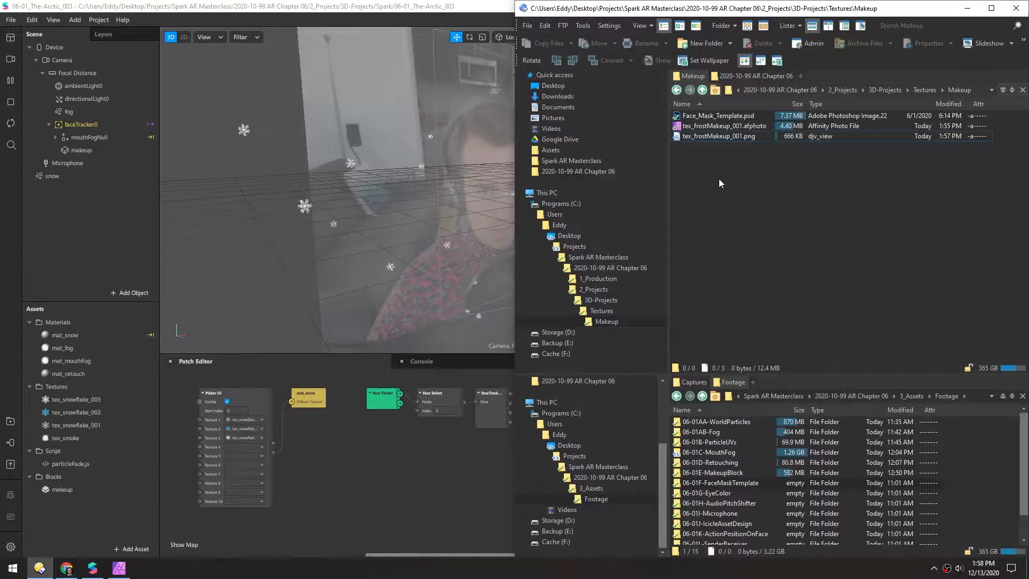
Open Crushee beside the file manager and load tex_frostMakeup_001.png into it
key(super)
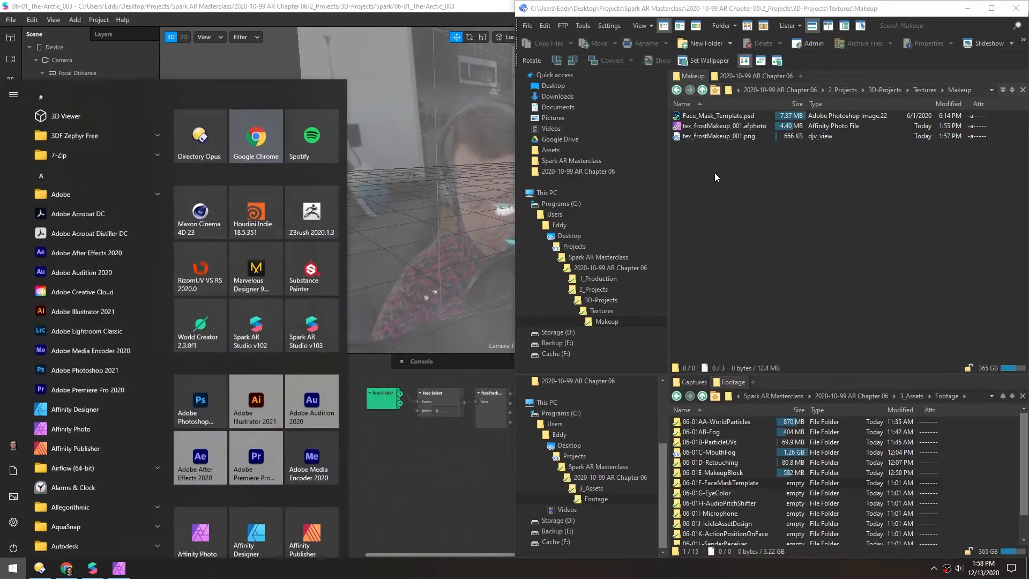
text(crushee)
key(Return)
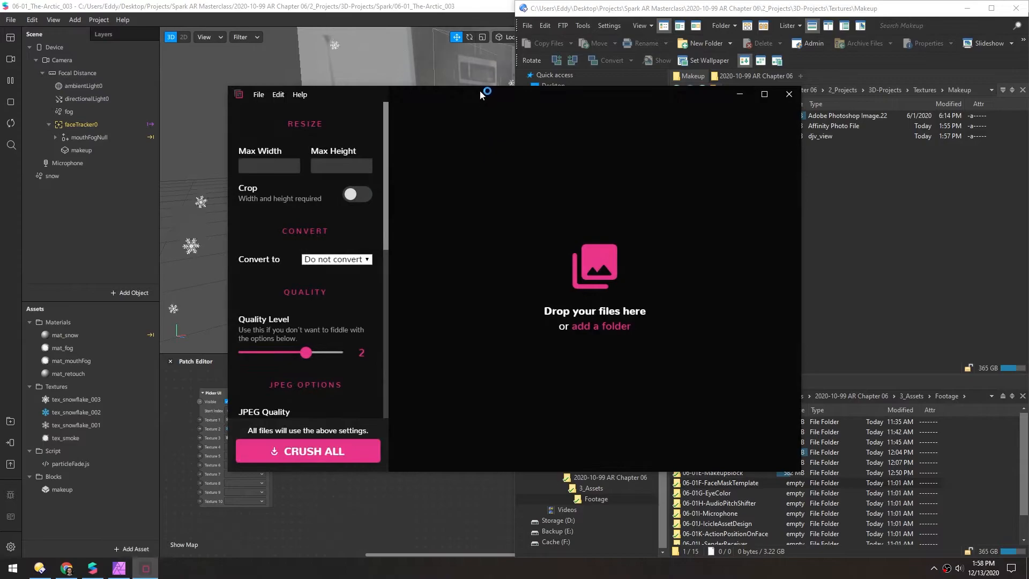
drag(480, 96, 0, 129)
drag(706, 141, 645, 136)
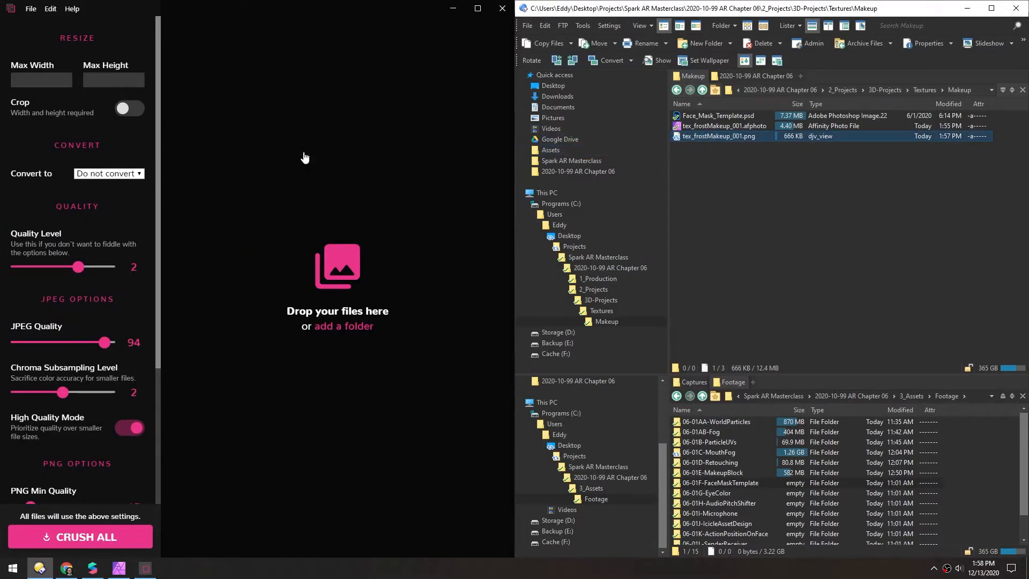
drag(304, 158, 303, 155)
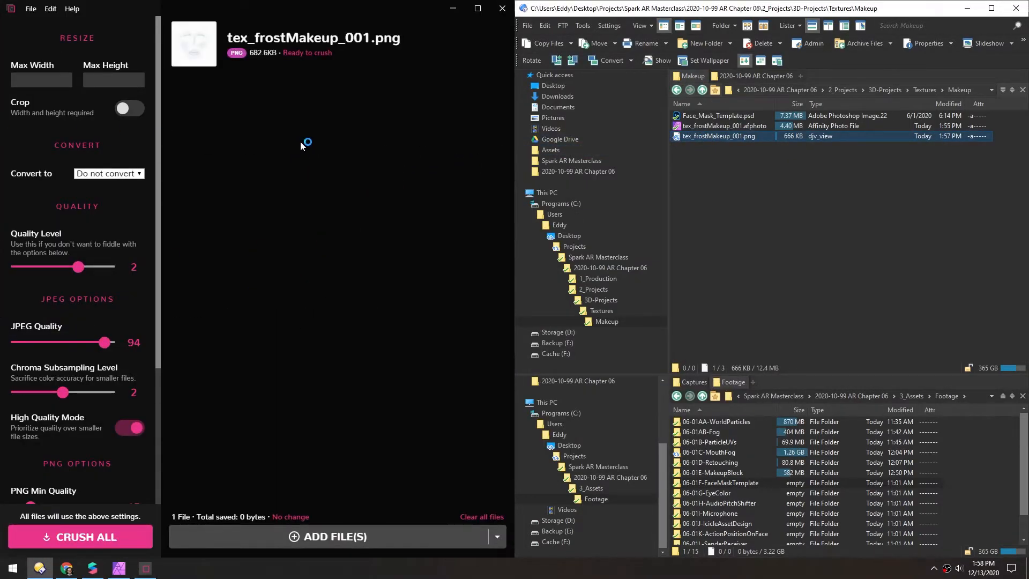
Compress the texture at quality level 2 and compare it with the original
click(55, 538)
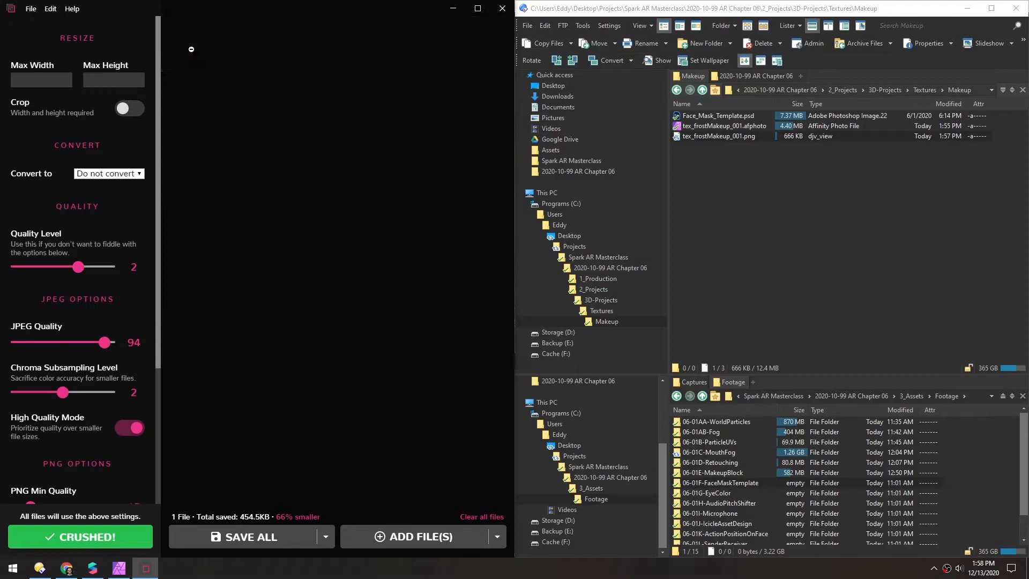
click(191, 49)
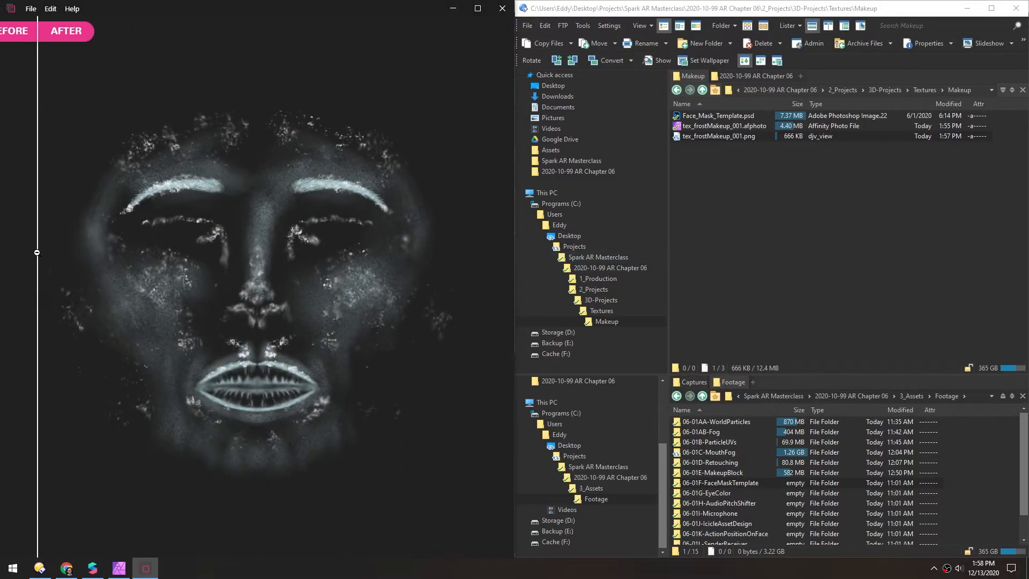
click(213, 260)
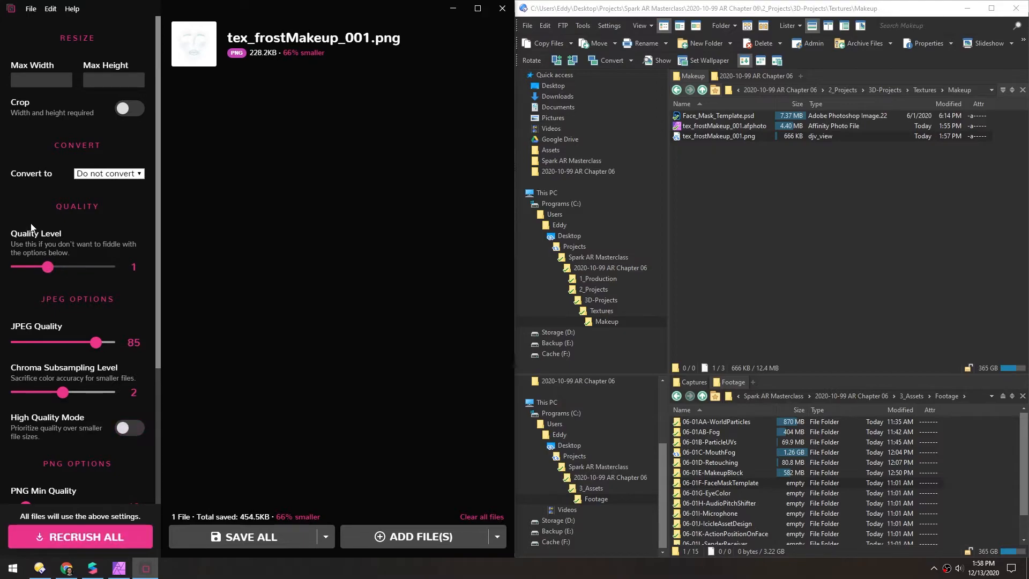
Recompress the texture at quality level 1 and compare the before and after images
click(67, 541)
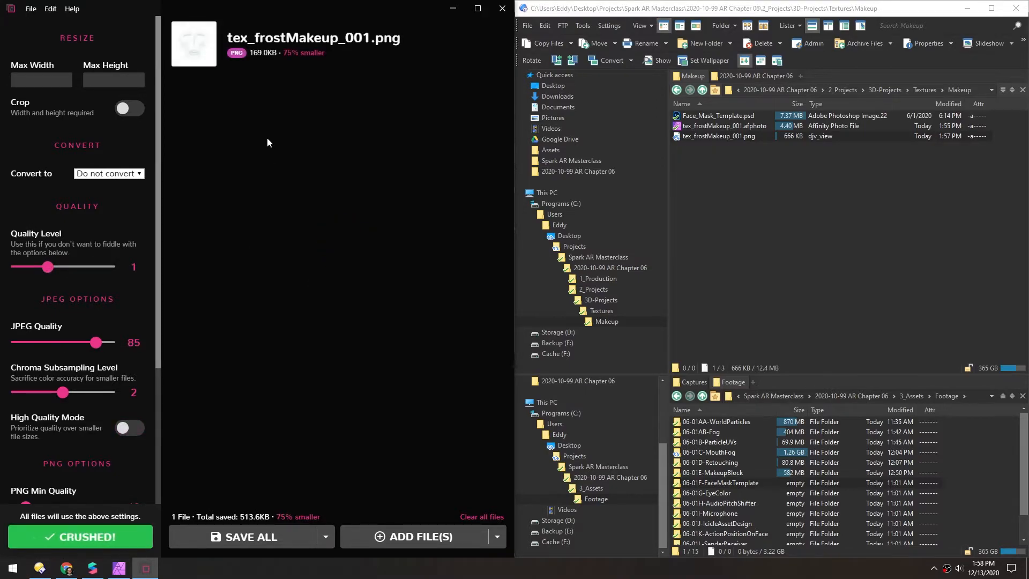
click(193, 47)
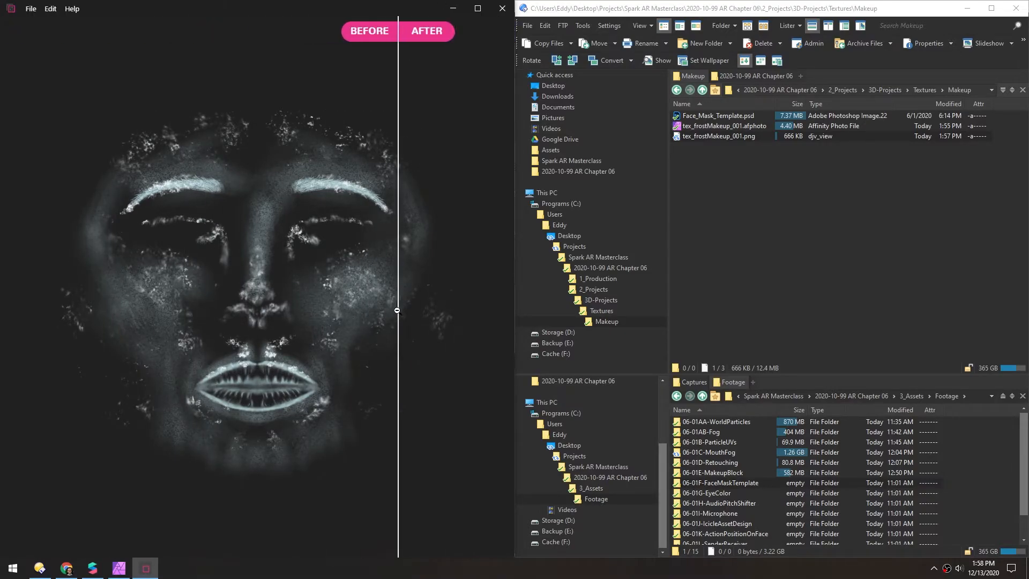
click(292, 288)
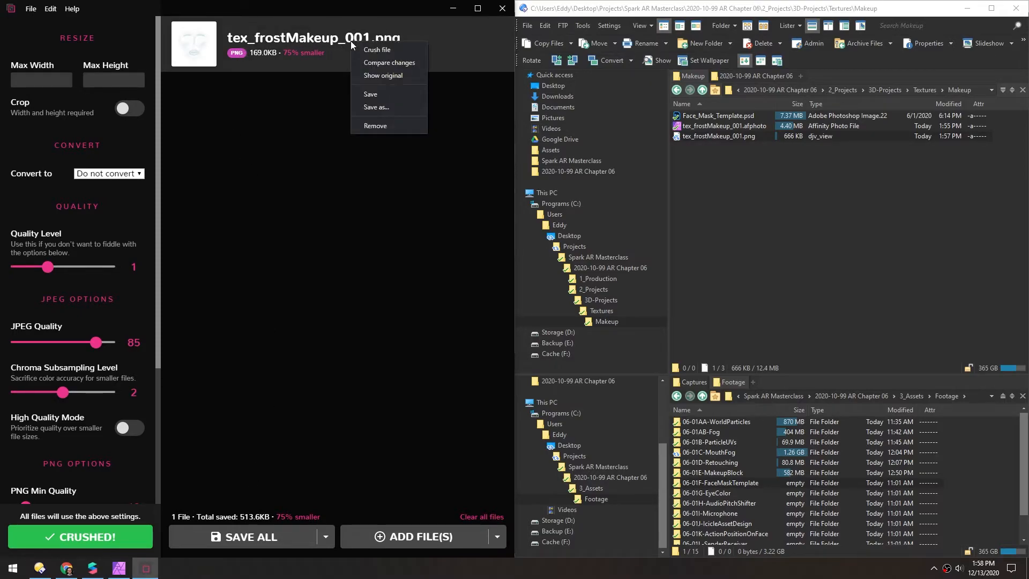
Save the compressed texture as tex_frostMakeup_002.png in the Makeup folder
click(377, 107)
click(317, 155)
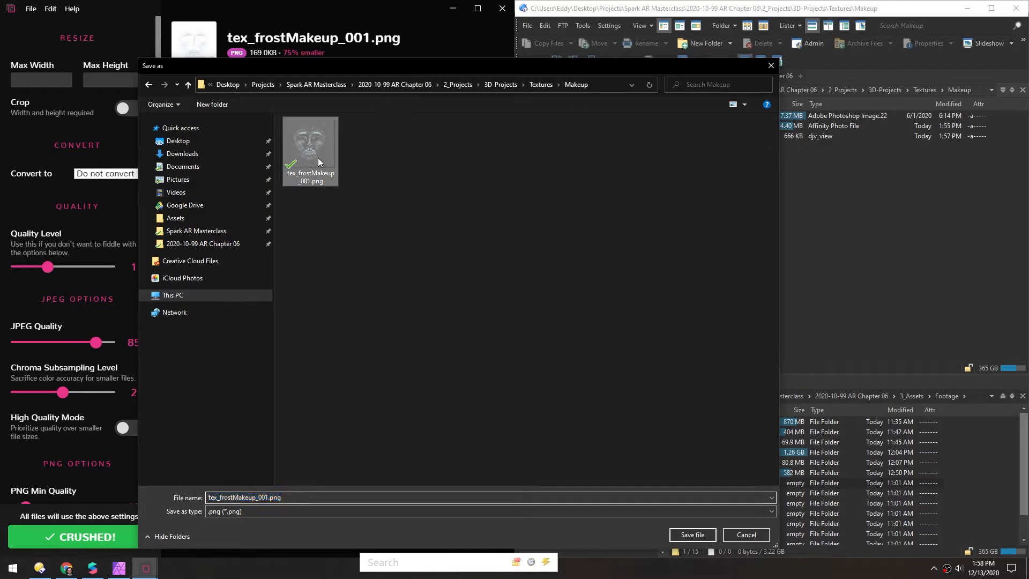
double_click(262, 497)
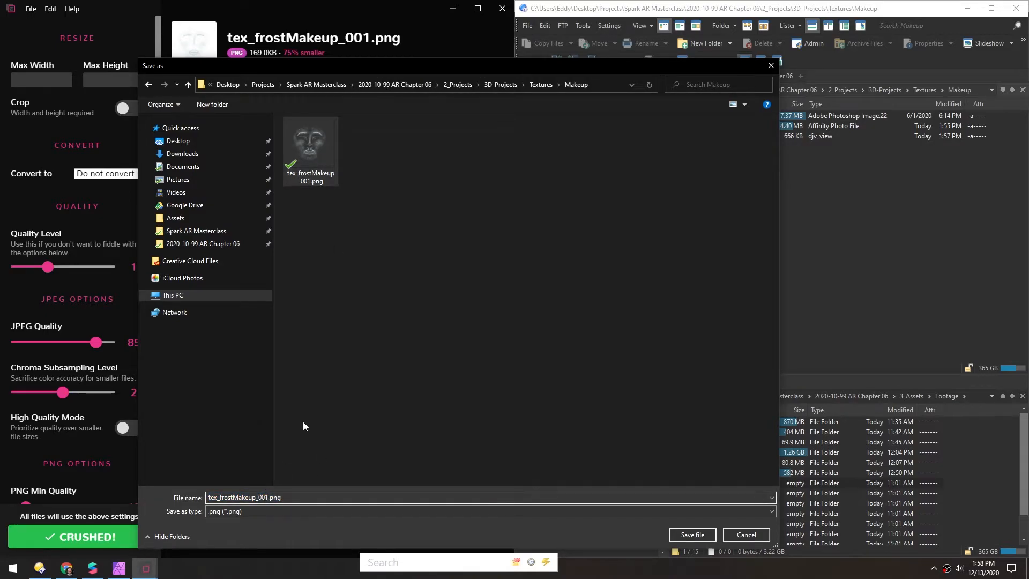
key(Delete)
text(2)
key(Return)
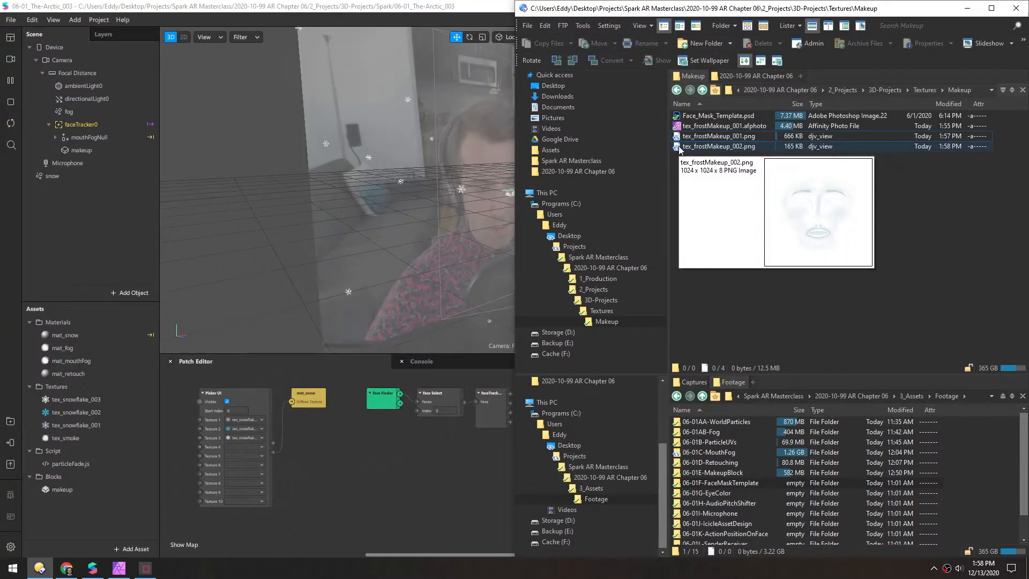
Import tex_frostMakeup_002.png into the Spark AR project's assets and enable No compression for it
drag(718, 146, 44, 506)
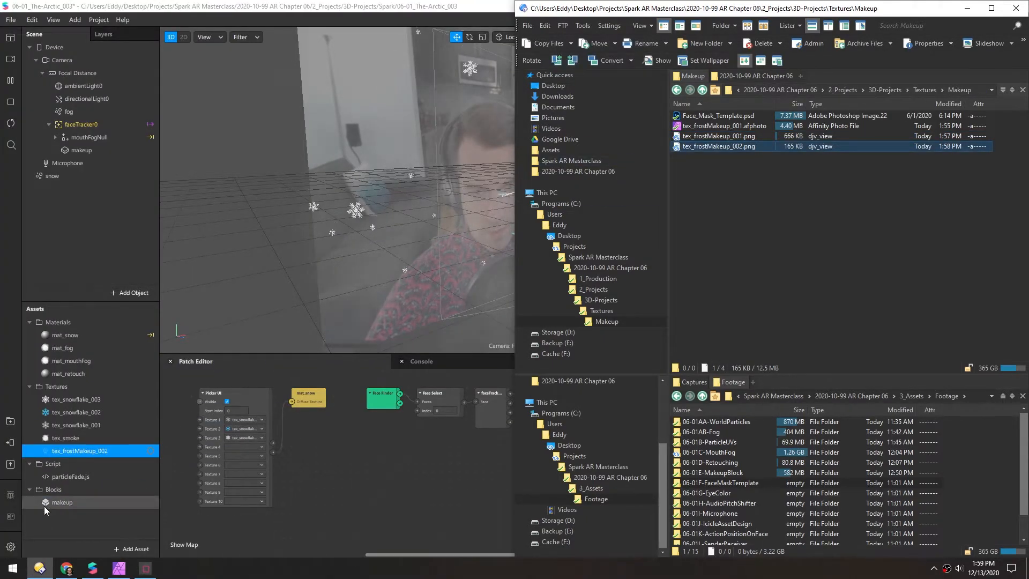
click(39, 519)
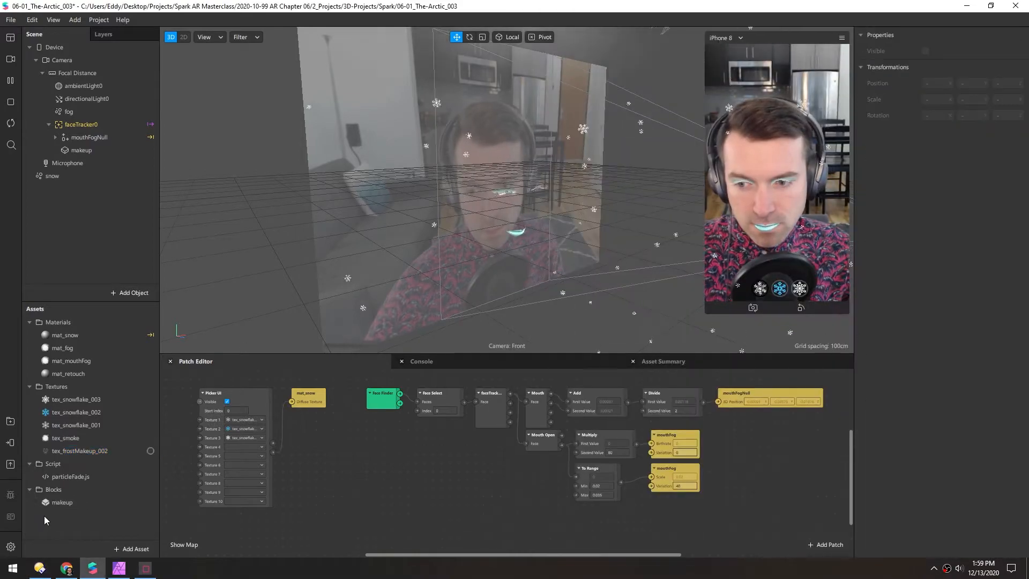
mouse_move(150, 451)
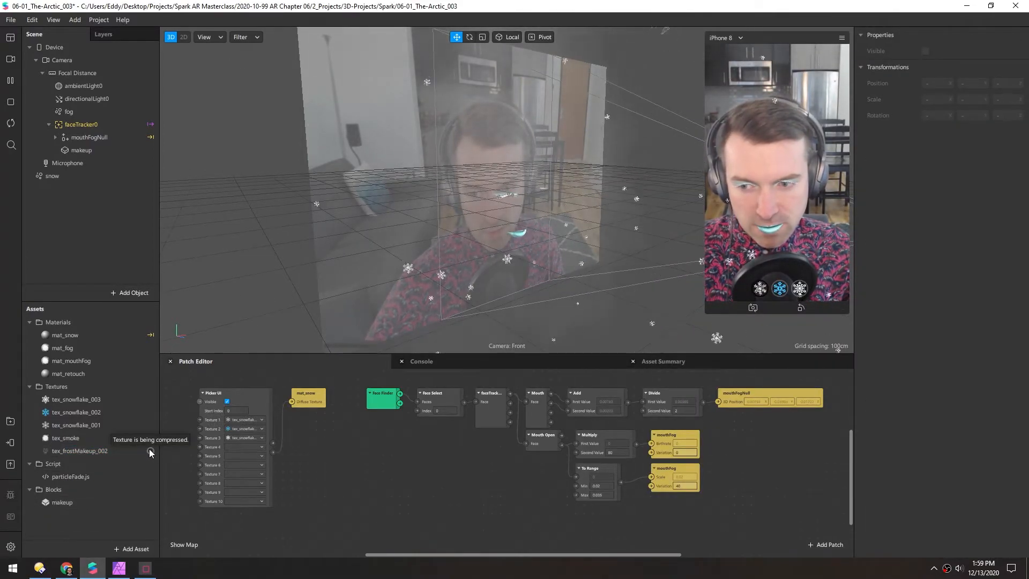
click(62, 454)
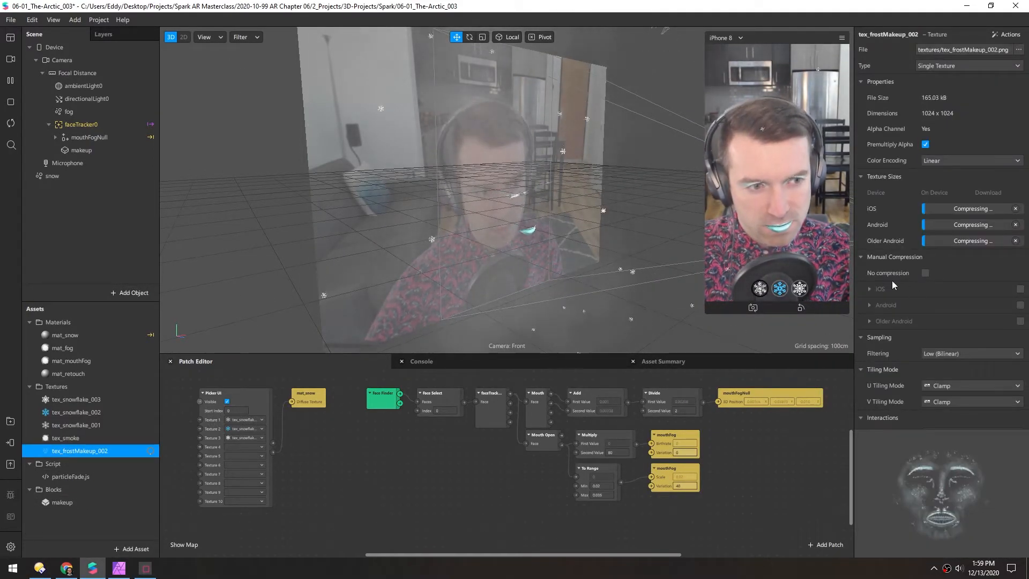
click(925, 273)
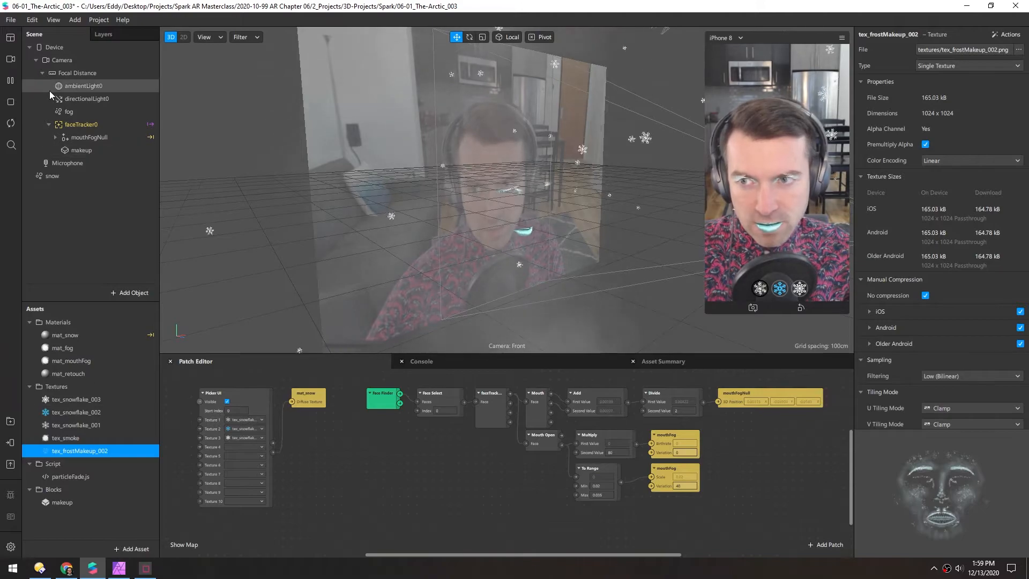
Add a face mesh under faceTracker0 and name it frostMakeup
right_click(80, 123)
mouse_move(128, 135)
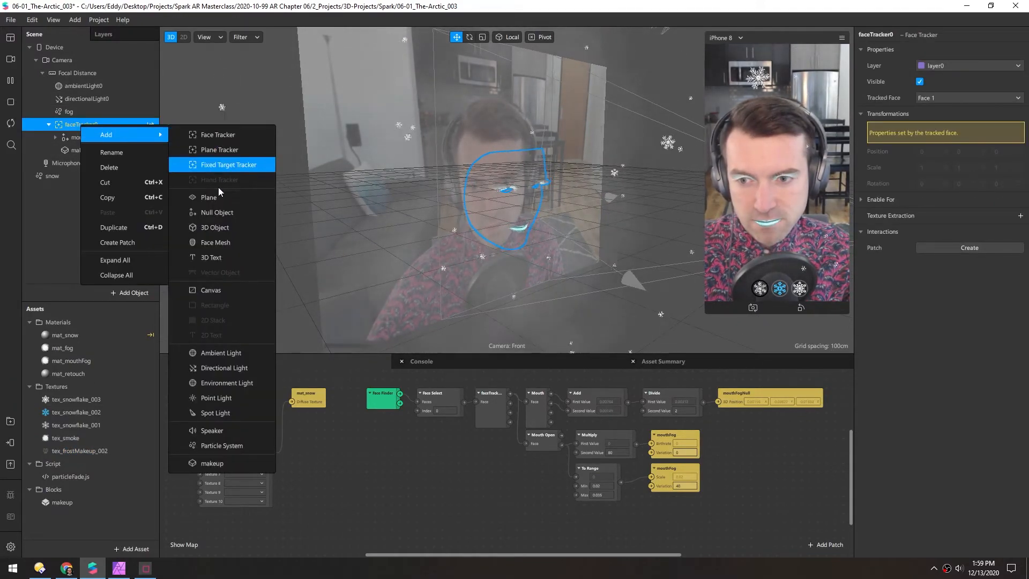
click(217, 241)
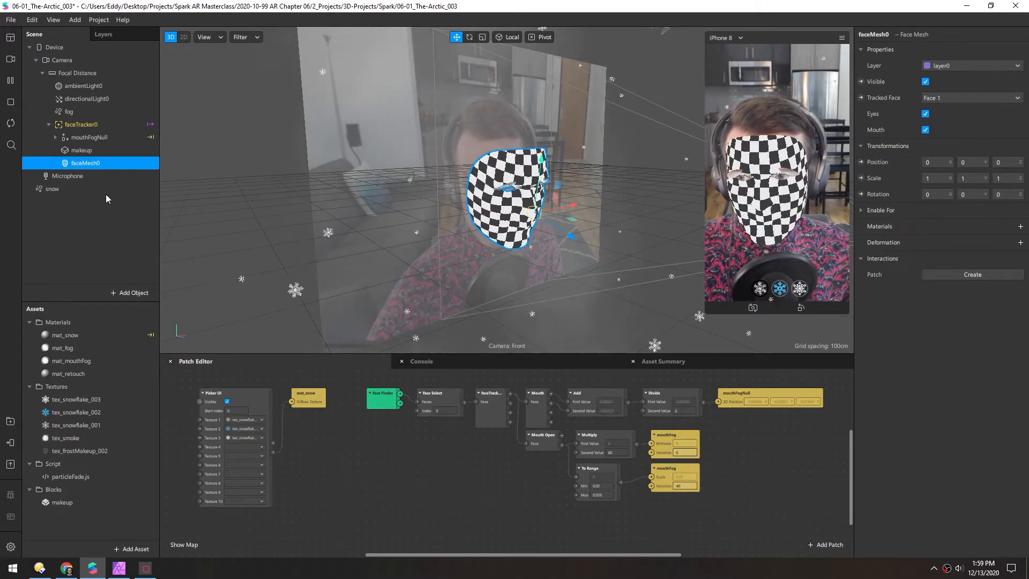
text(frostMake)
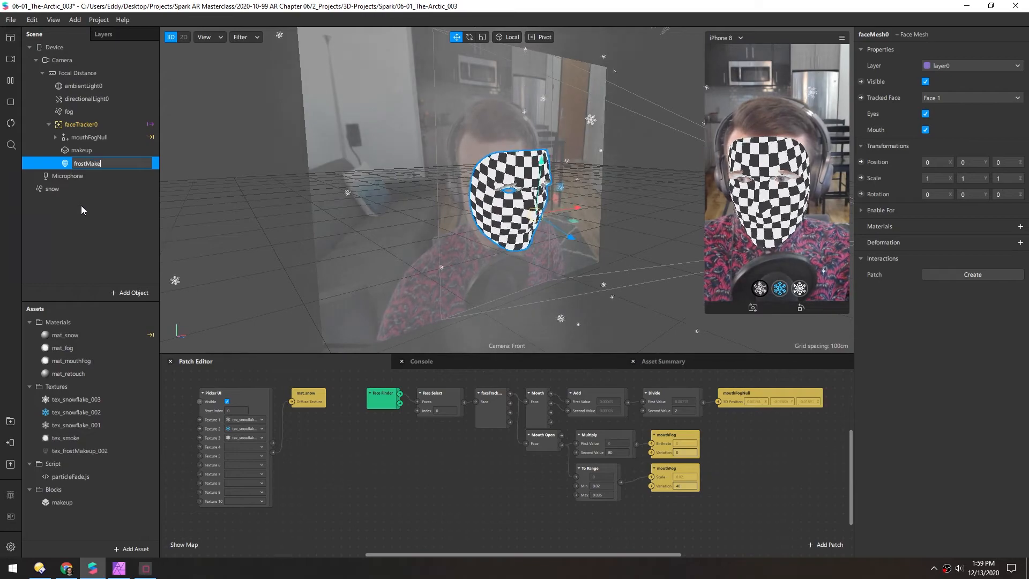
text(up)
key(Return)
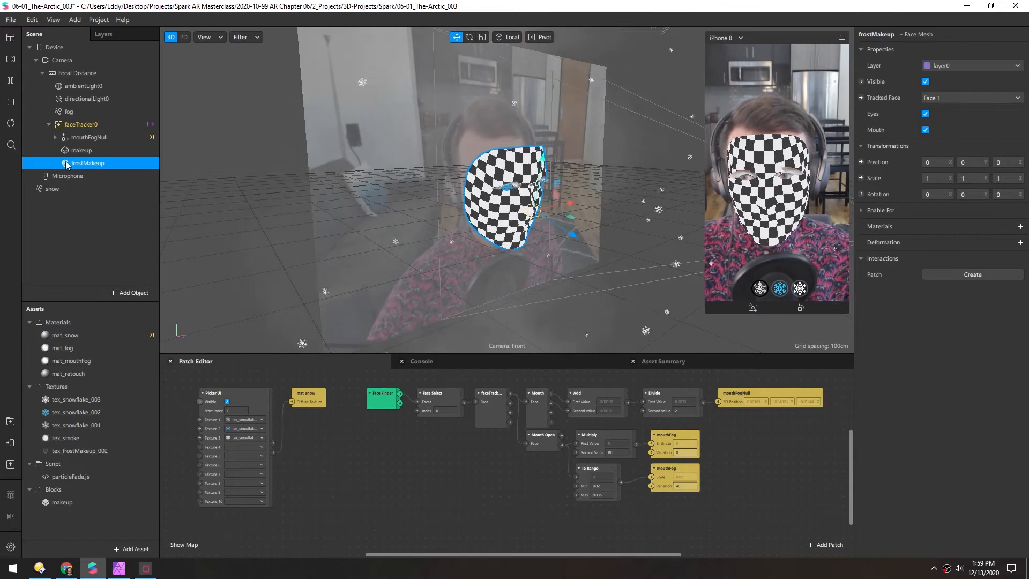
Create a new material for the frostMakeup mesh and name it mat_frostMakeup
click(1021, 226)
click(964, 304)
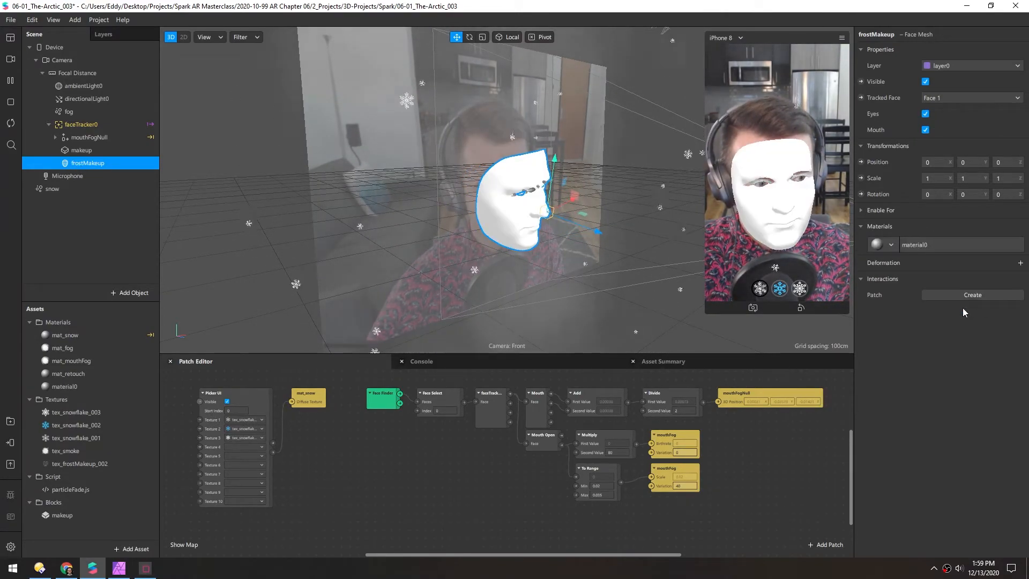
click(927, 245)
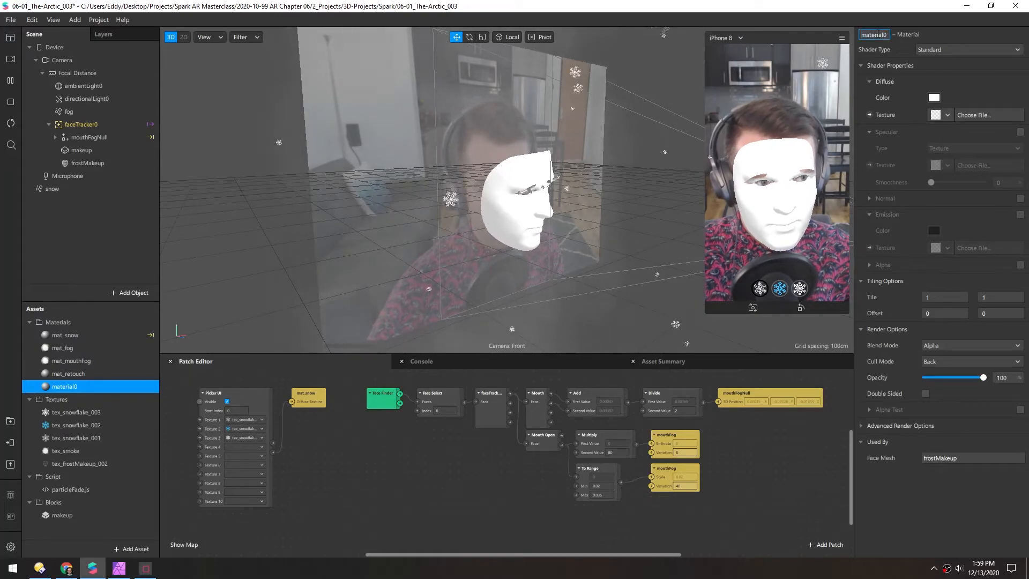
text(mat_frostMakeup)
Set mat_frostMakeup's shader type to Face Paint and assign tex_frostMakeup_002 as its texture
click(930, 49)
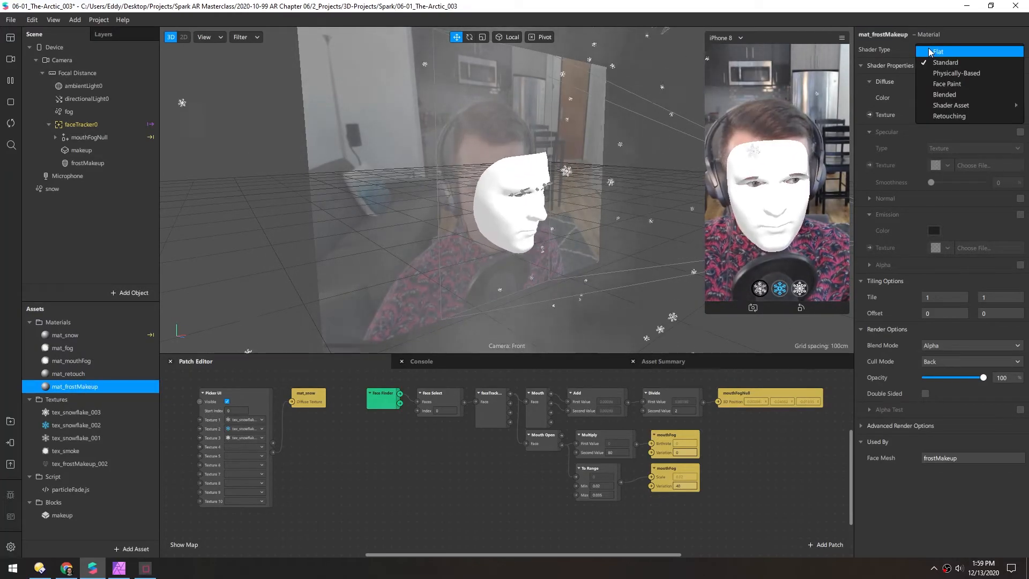
click(937, 85)
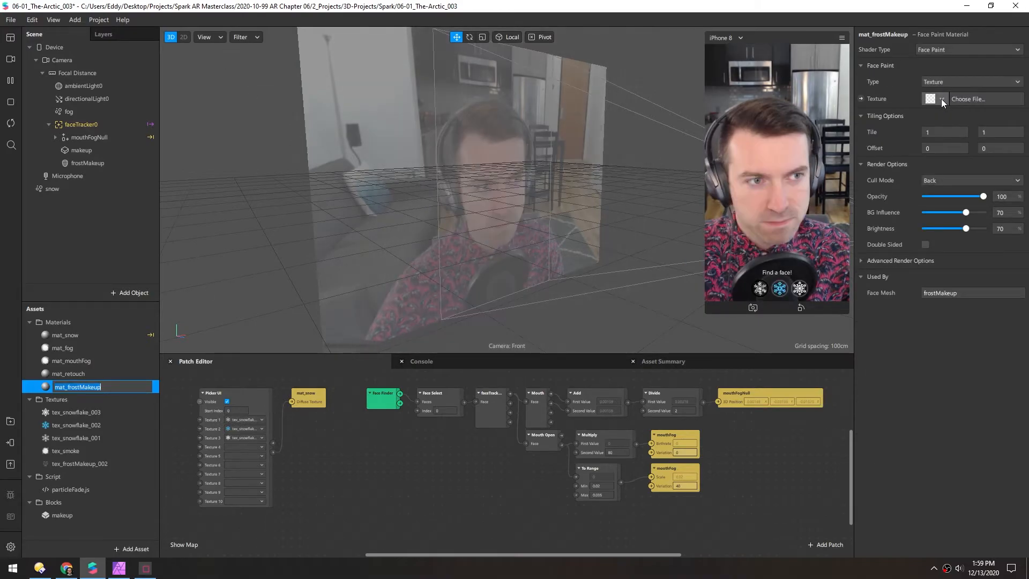
click(942, 99)
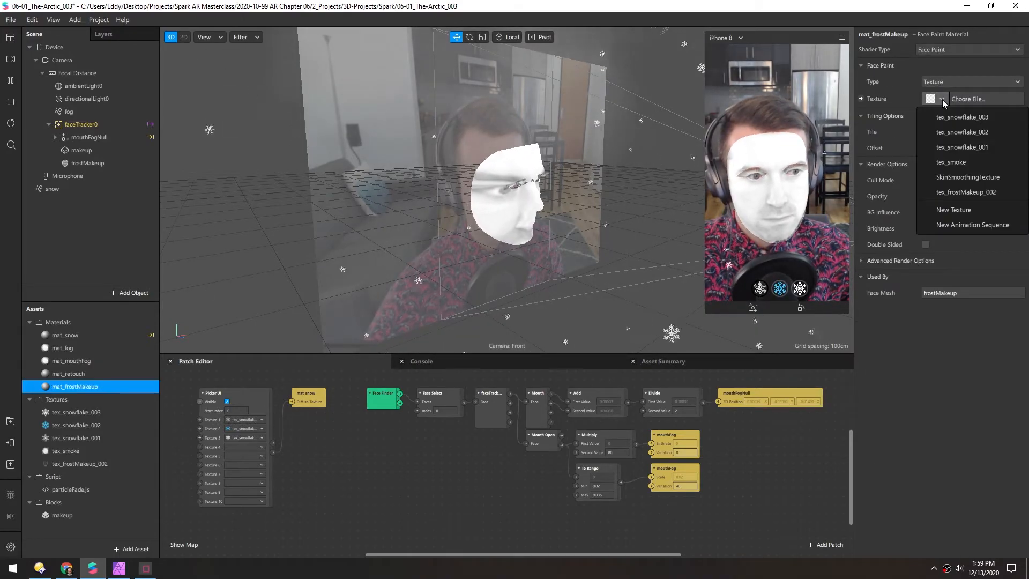
click(944, 185)
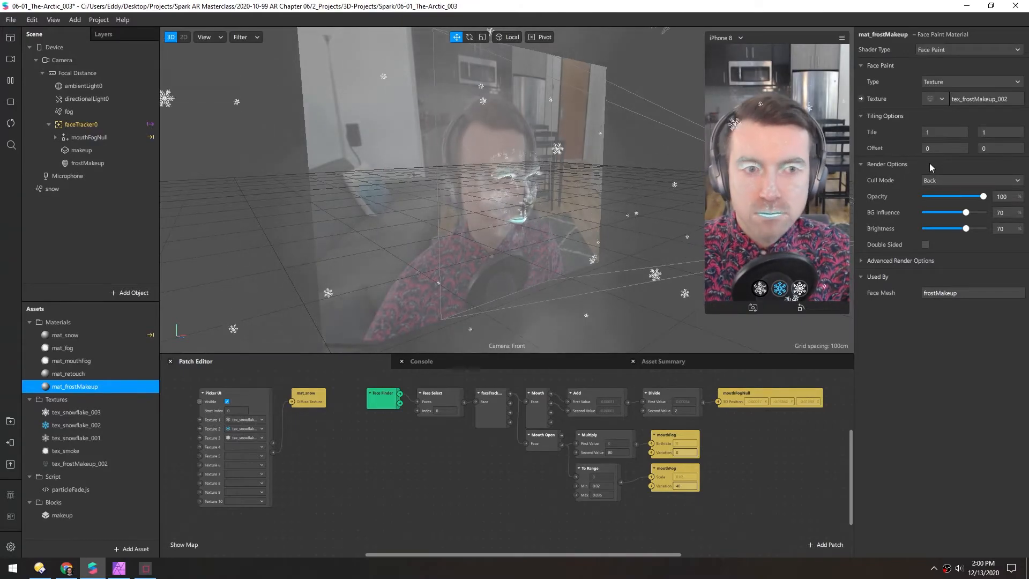
key(F2)
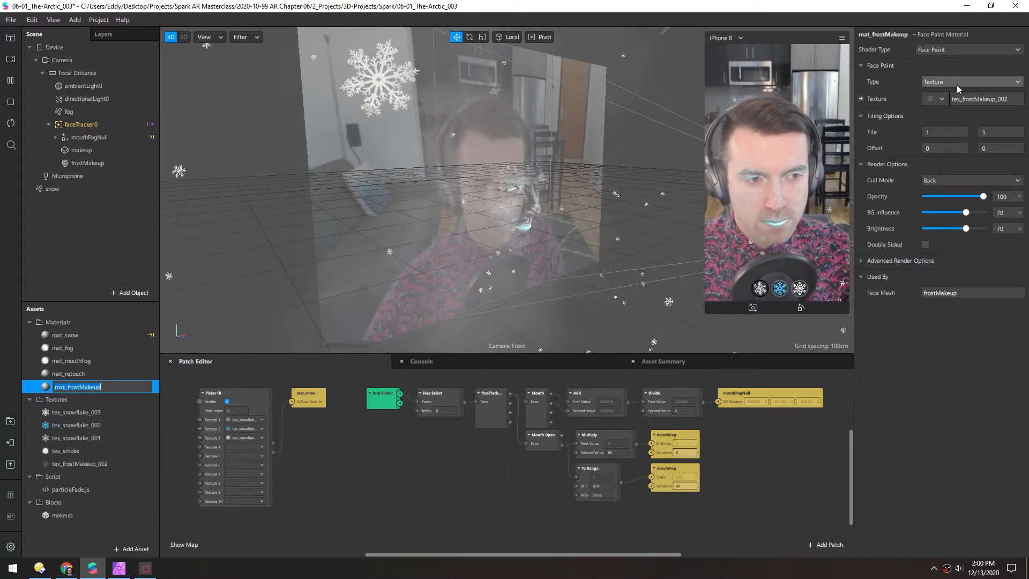
key(End)
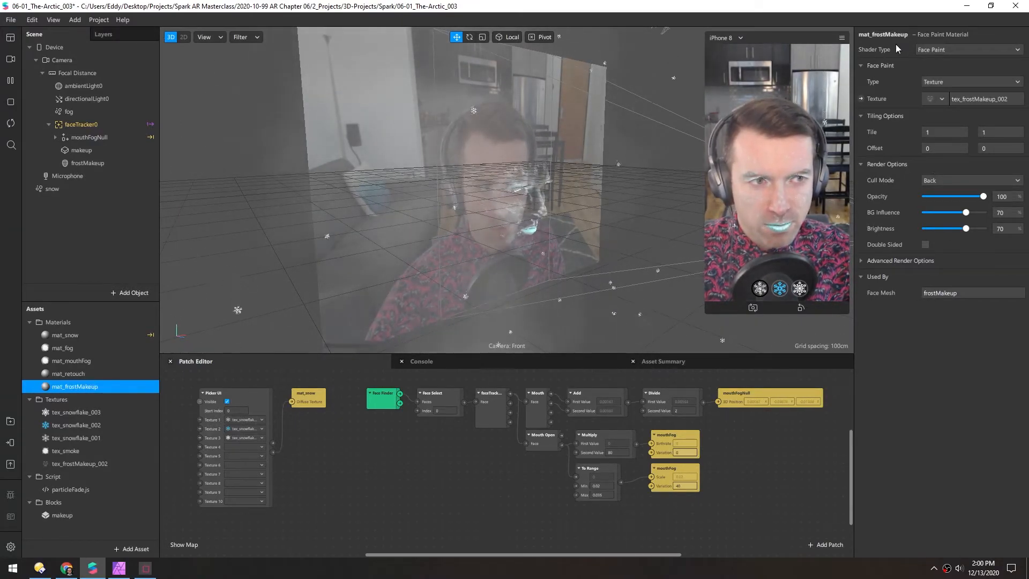
Change mat_frostMakeup's shader type to Flat and inspect the makeup around the eyes up close
click(938, 49)
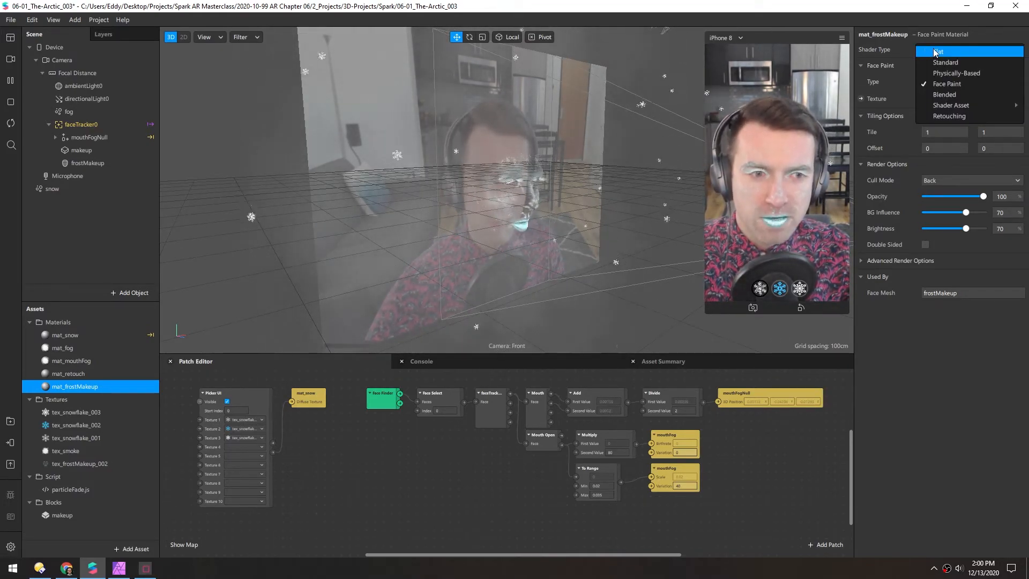
click(936, 52)
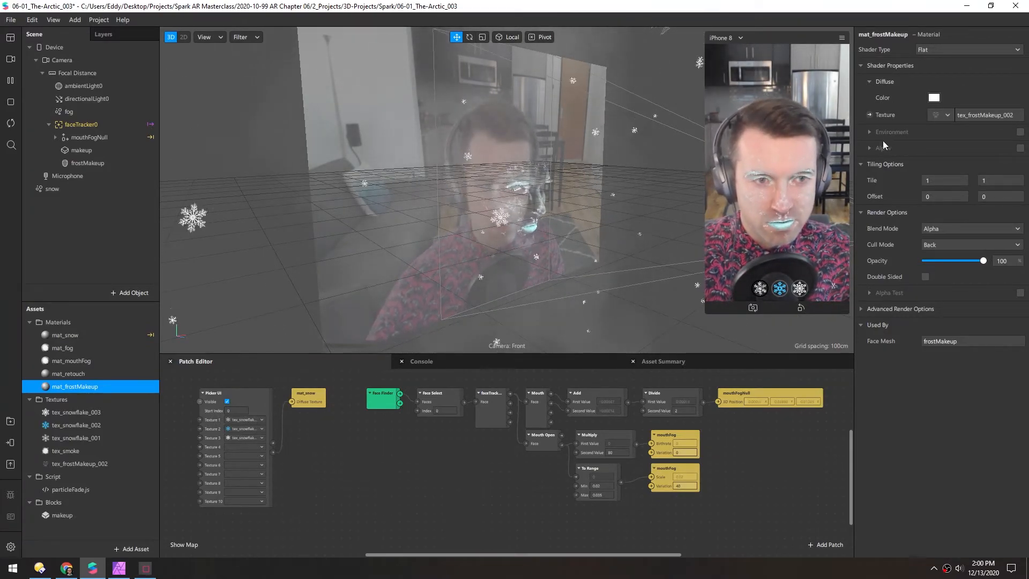
scroll(578, 189, up, 10)
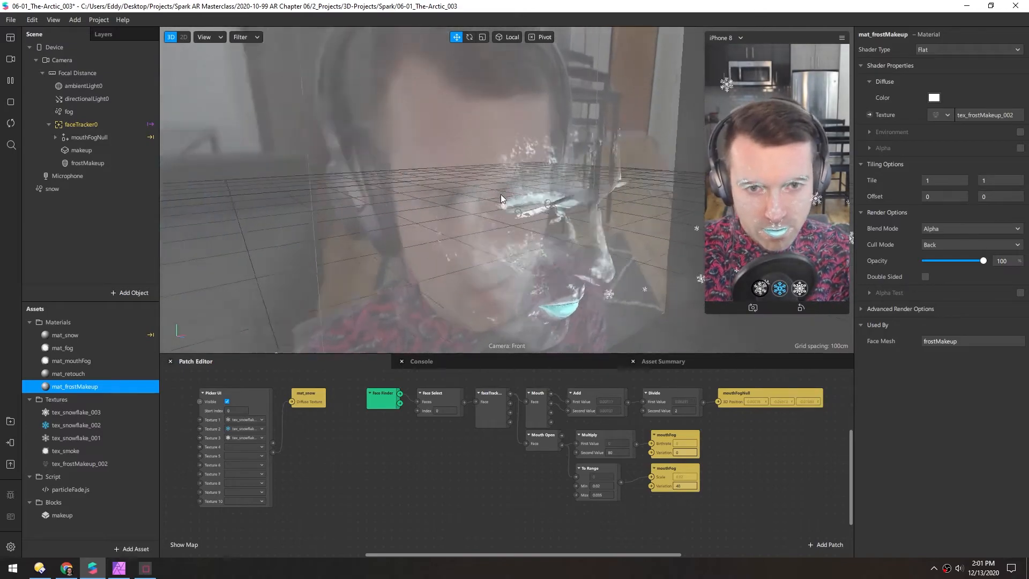
scroll(509, 197, up, 5)
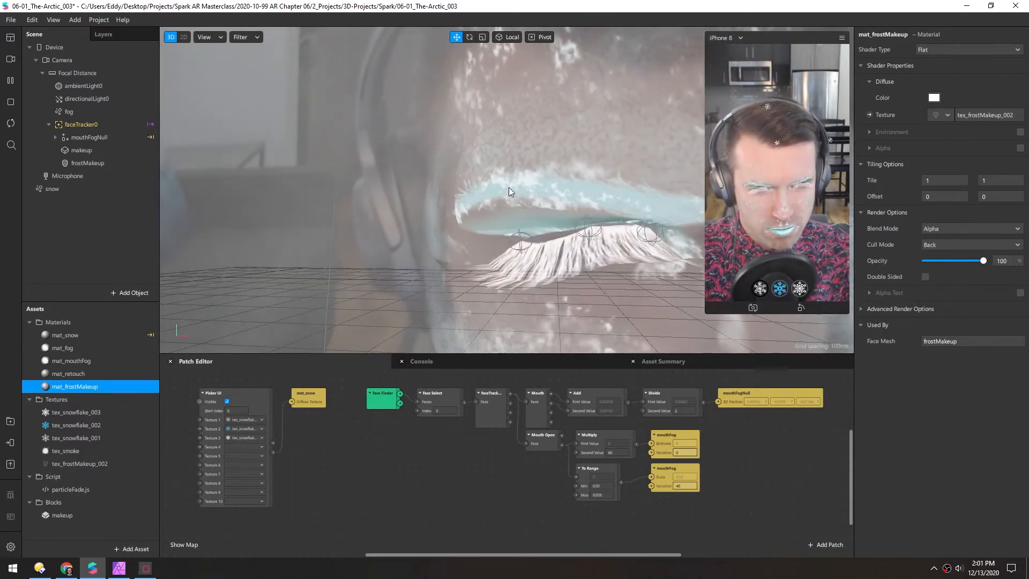
right_drag(506, 185, 519, 170)
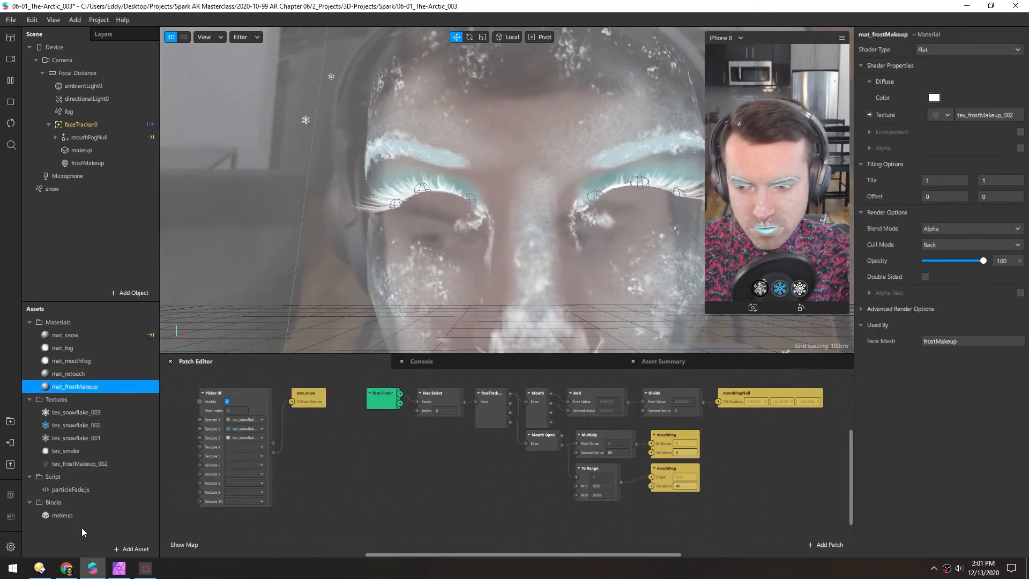
Open the makeup block for editing and enable Alpha Test on its Eyelash_mat material
click(50, 516)
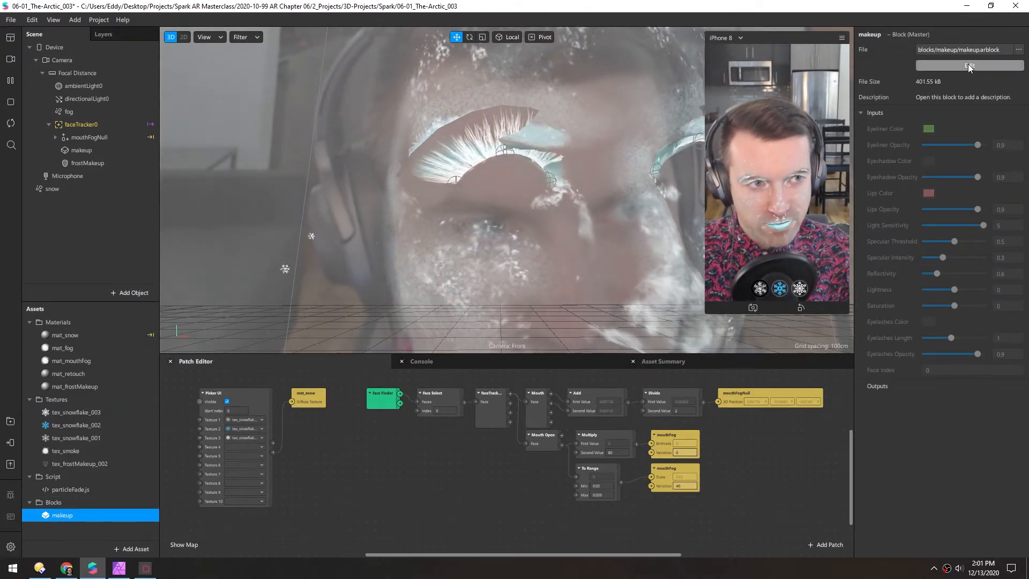
click(966, 65)
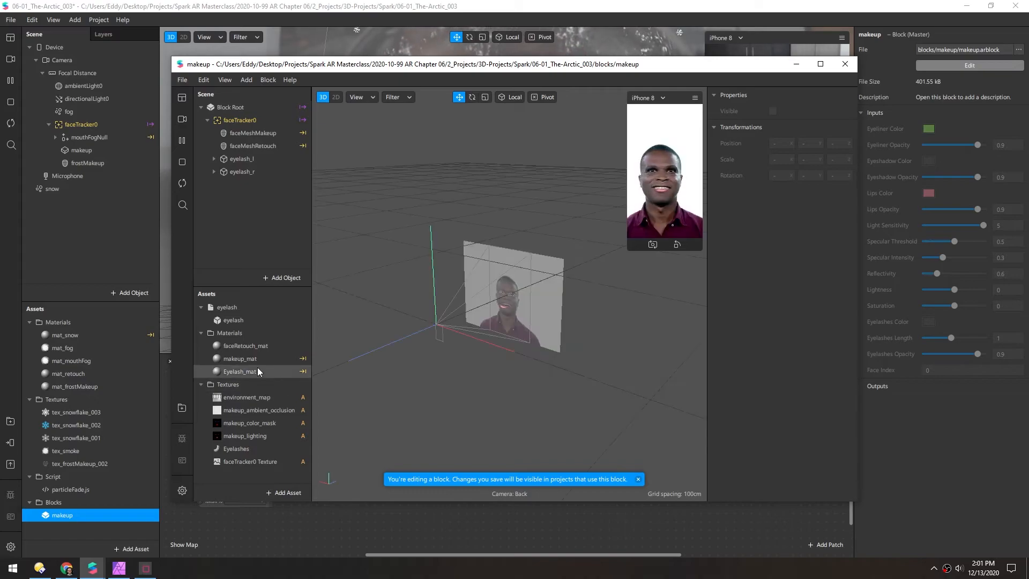
click(217, 372)
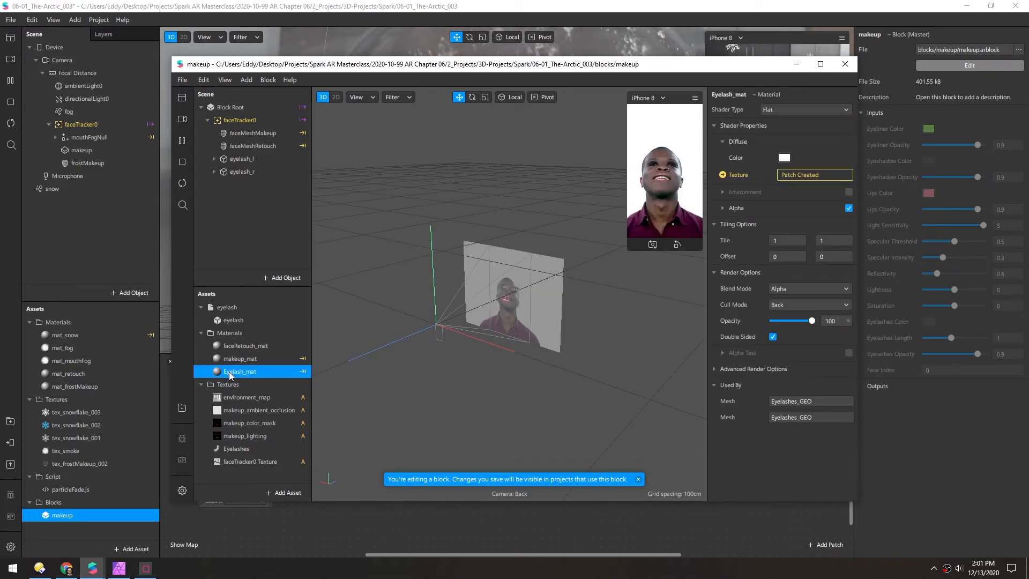
click(849, 353)
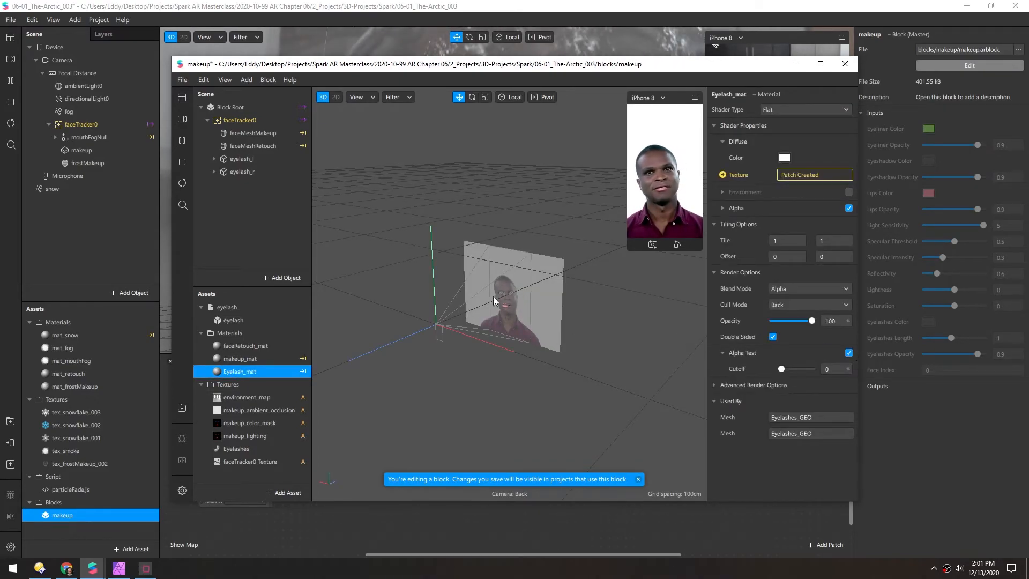
Pause the block's preview video, set Eyelash_mat's alpha test cutoff to 28% while checking eyelash_l up close, and save the block
scroll(507, 287, up, 5)
scroll(474, 294, up, 8)
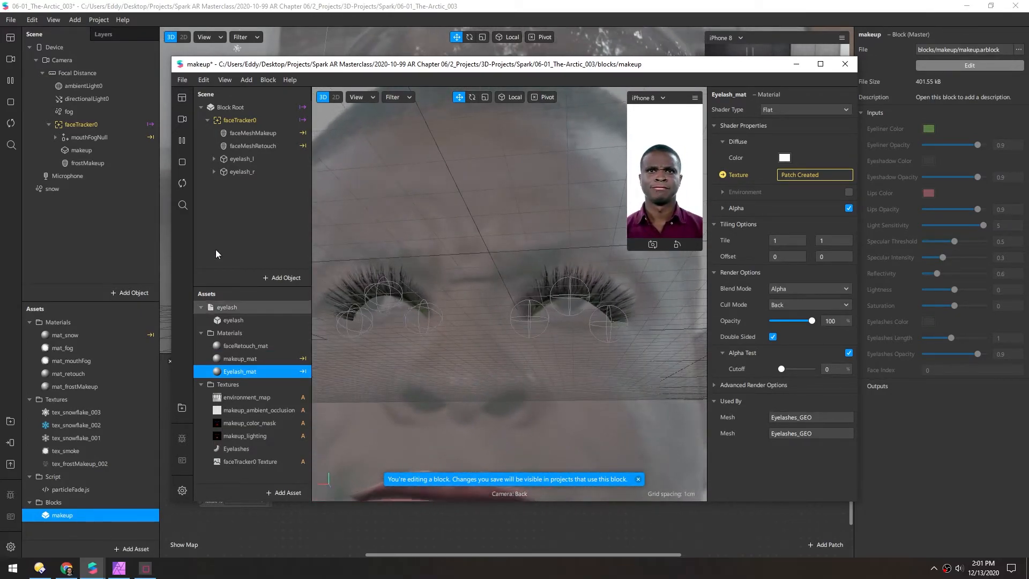
click(230, 161)
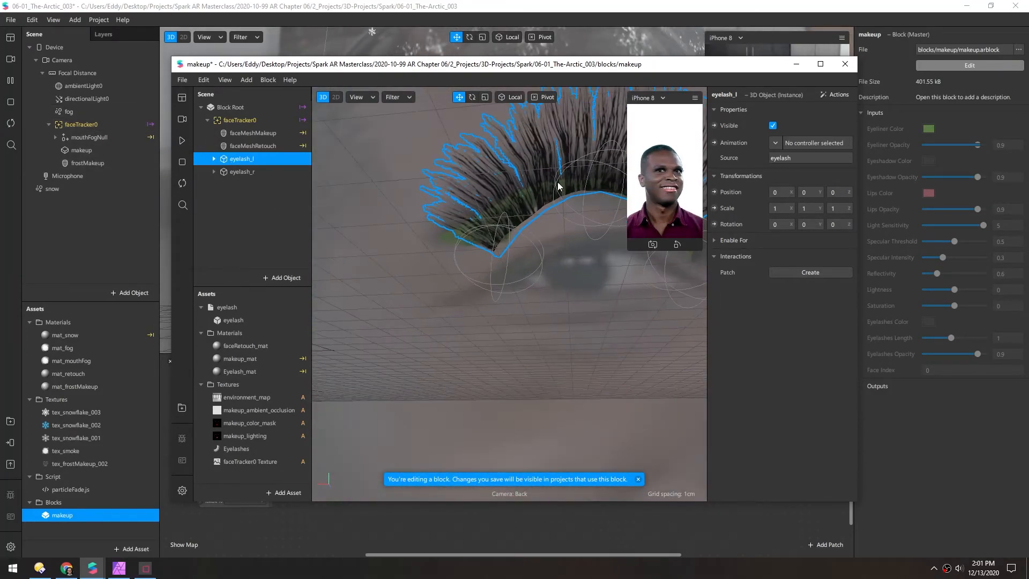
click(182, 142)
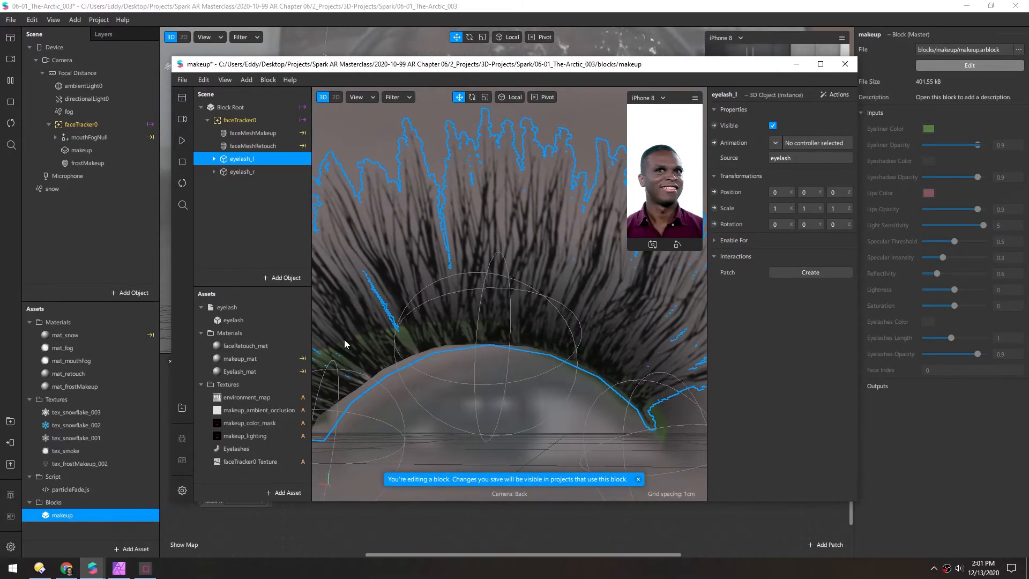
click(215, 370)
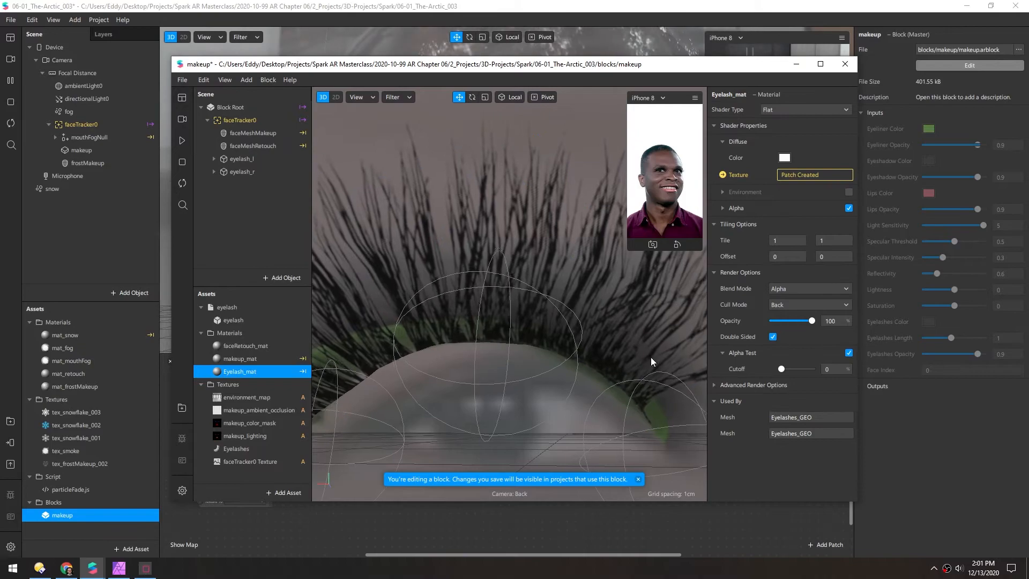
drag(781, 370, 790, 364)
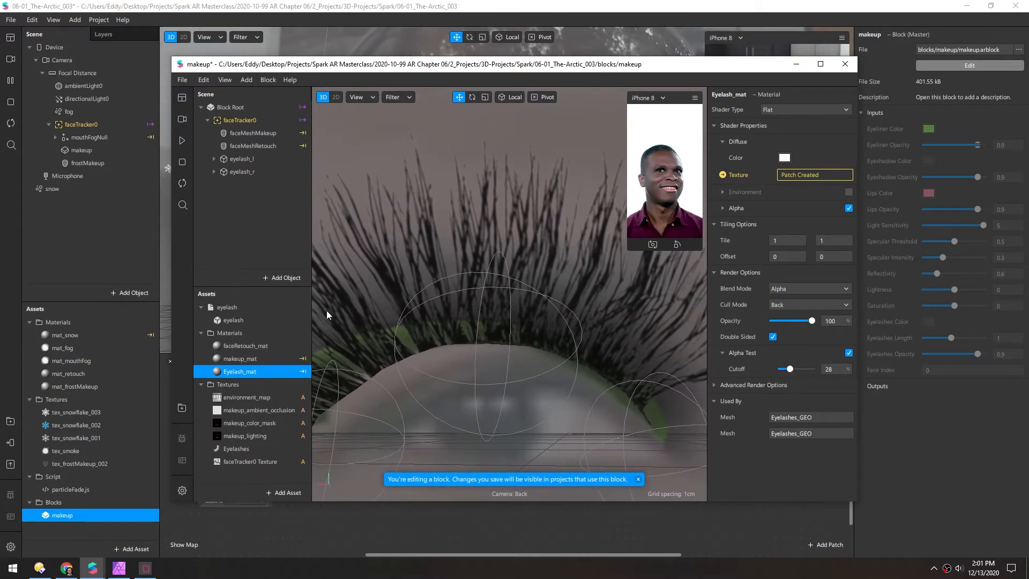
click(232, 159)
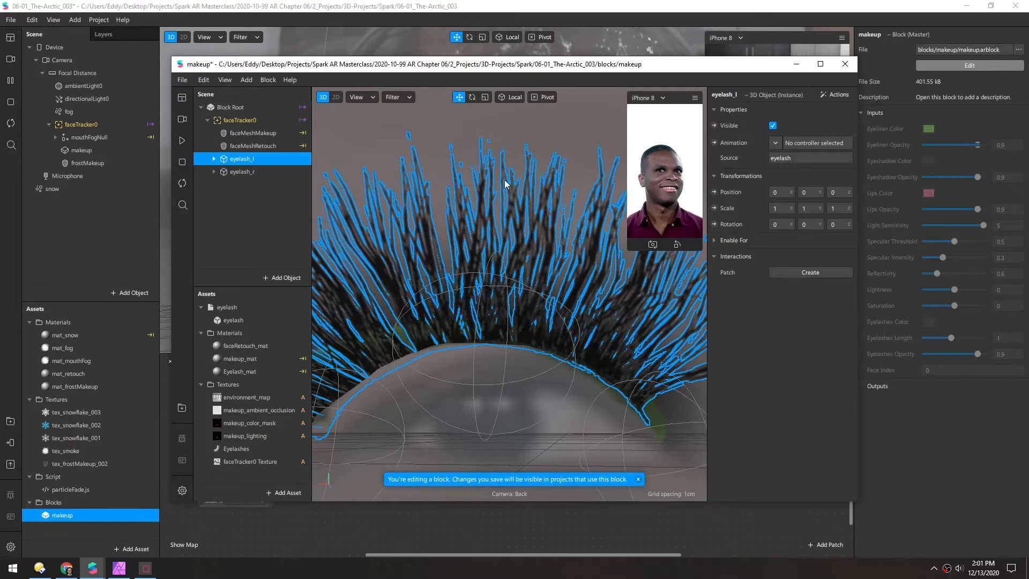
key(ctrl+s)
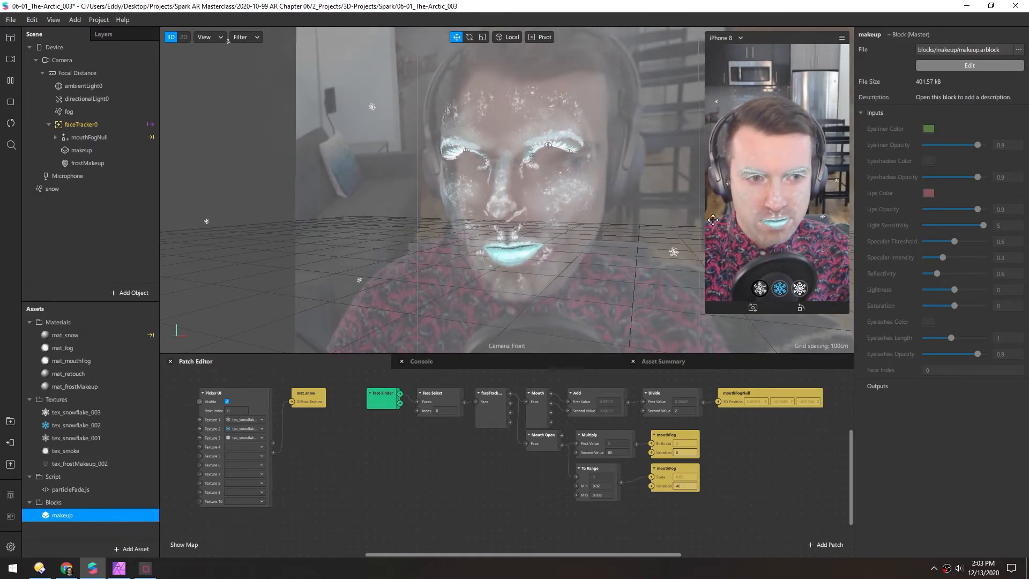
Add another face mesh under faceTracker0 in the main project and name it faceWhite
right_click(76, 126)
mouse_move(108, 134)
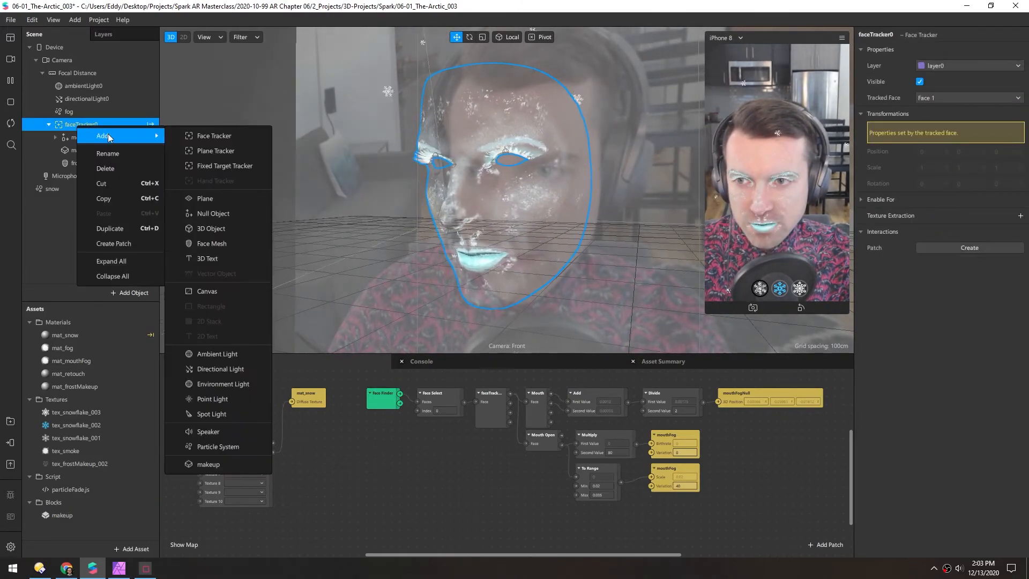
click(217, 239)
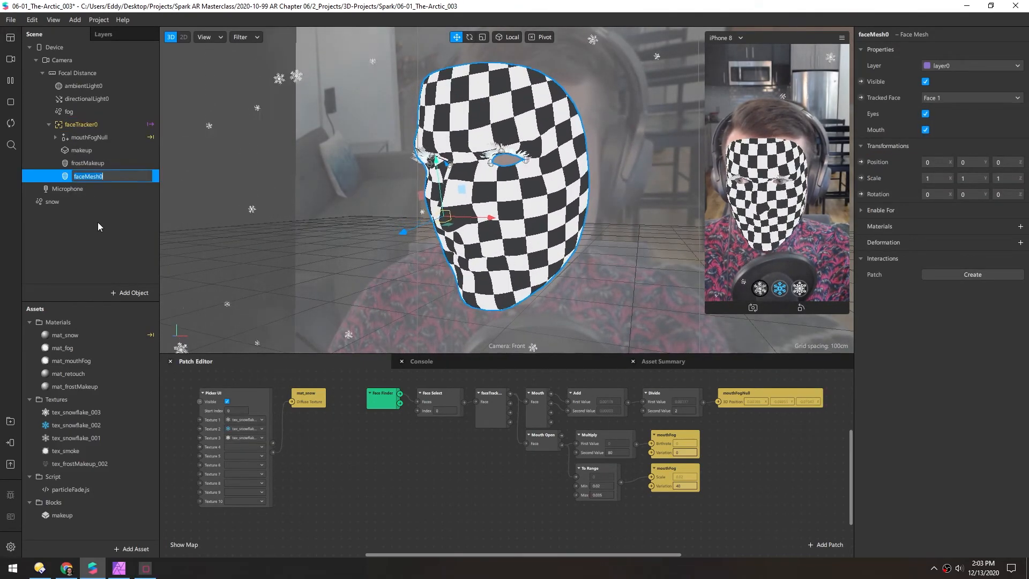
text(faceW)
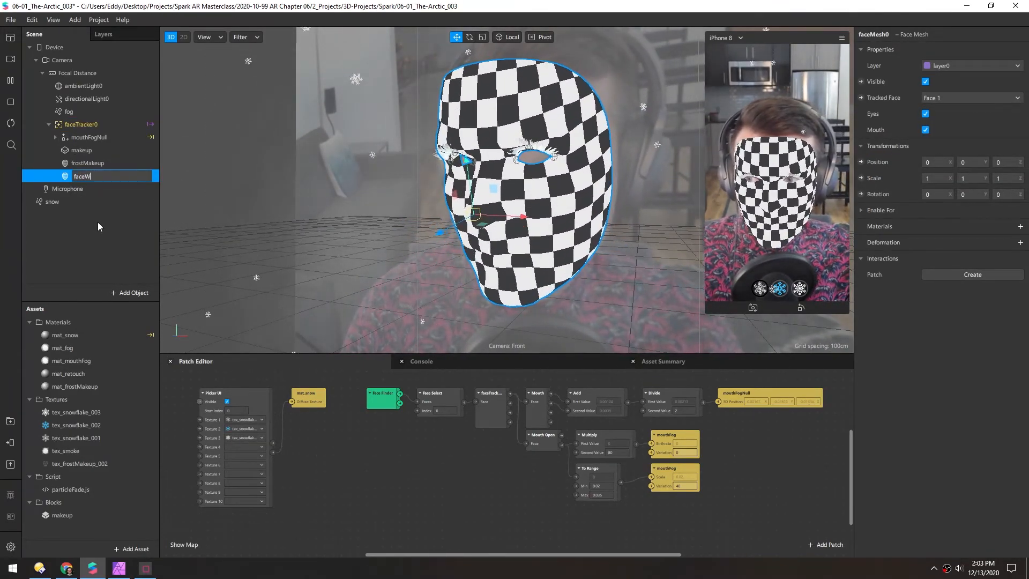
text(hite)
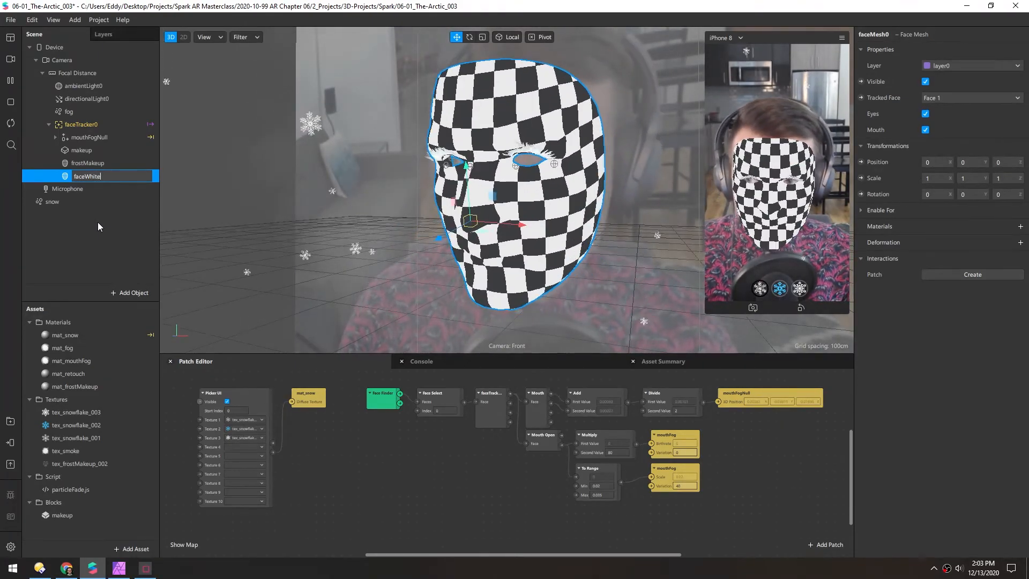
key(Return)
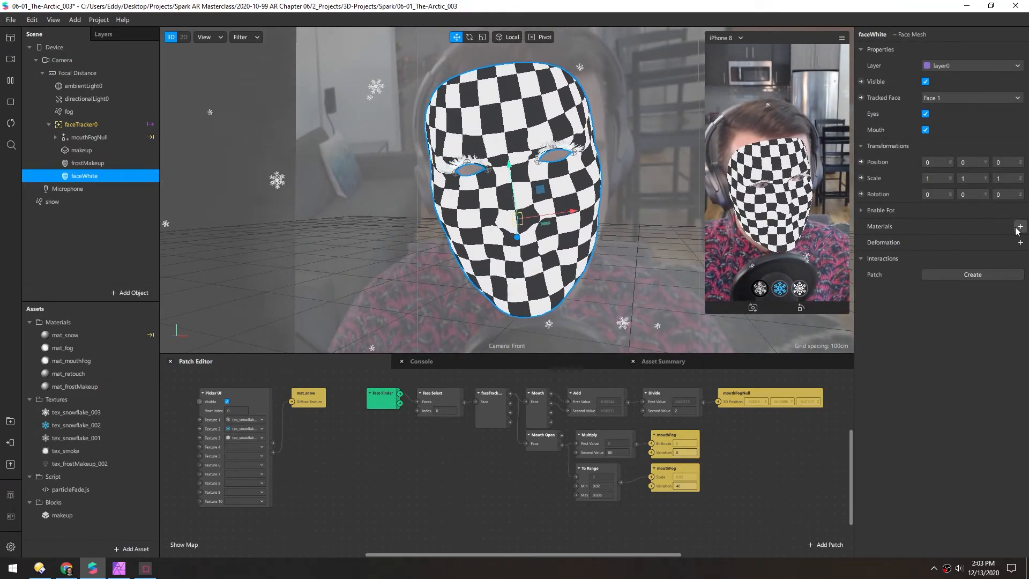
Create a new material for the faceWhite mesh and name it mat_faceWhite
click(1018, 228)
click(965, 320)
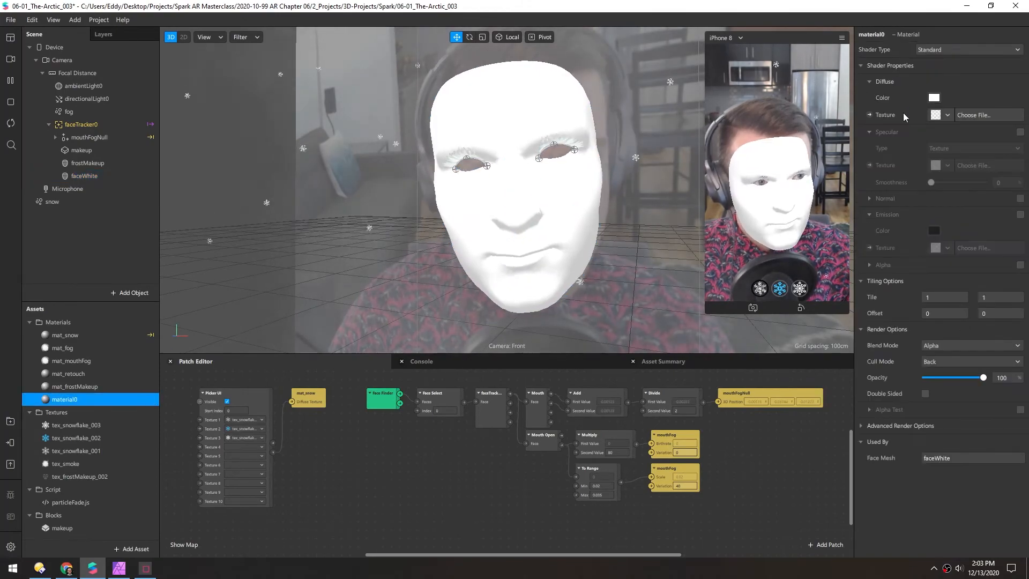
click(879, 35)
text(mat_faceWhite)
key(Return)
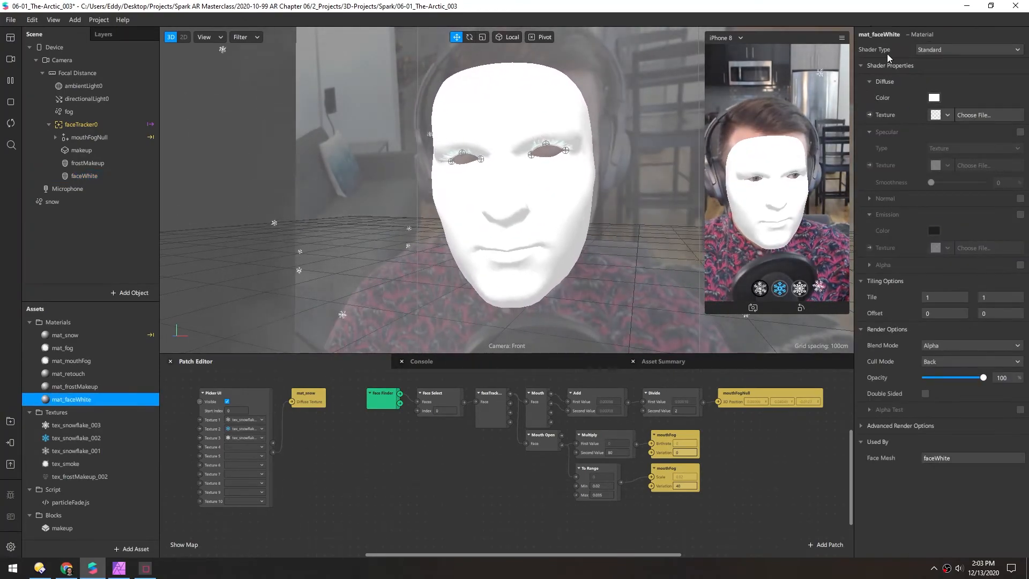
Import faceMeshMaskSoft.png from the Spark AR Textures folder as the diffuse texture of mat_faceWhite
click(964, 117)
click(115, 160)
double_click(252, 134)
double_click(252, 145)
ctrl+scroll(629, 353, up, 2)
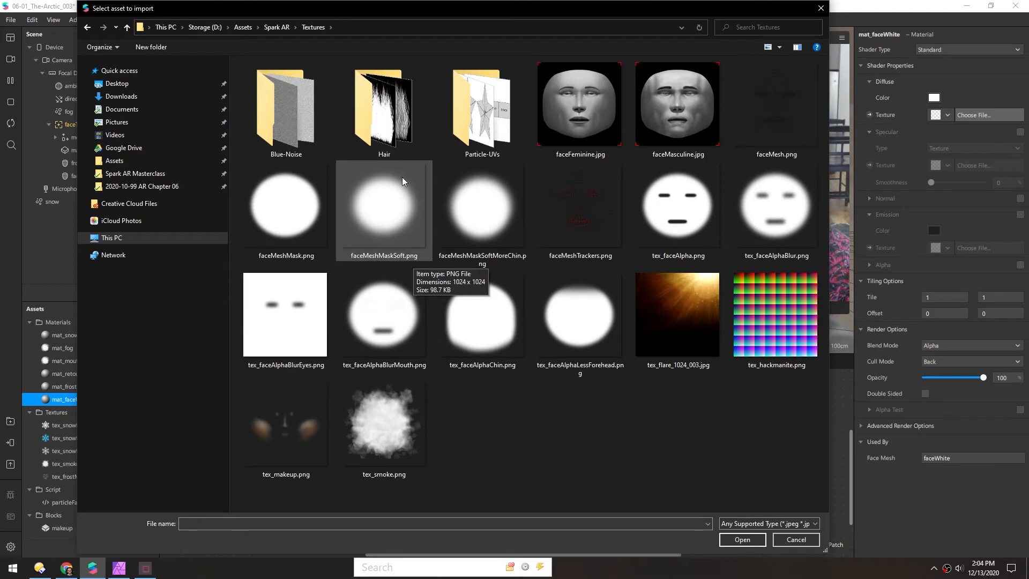
double_click(384, 196)
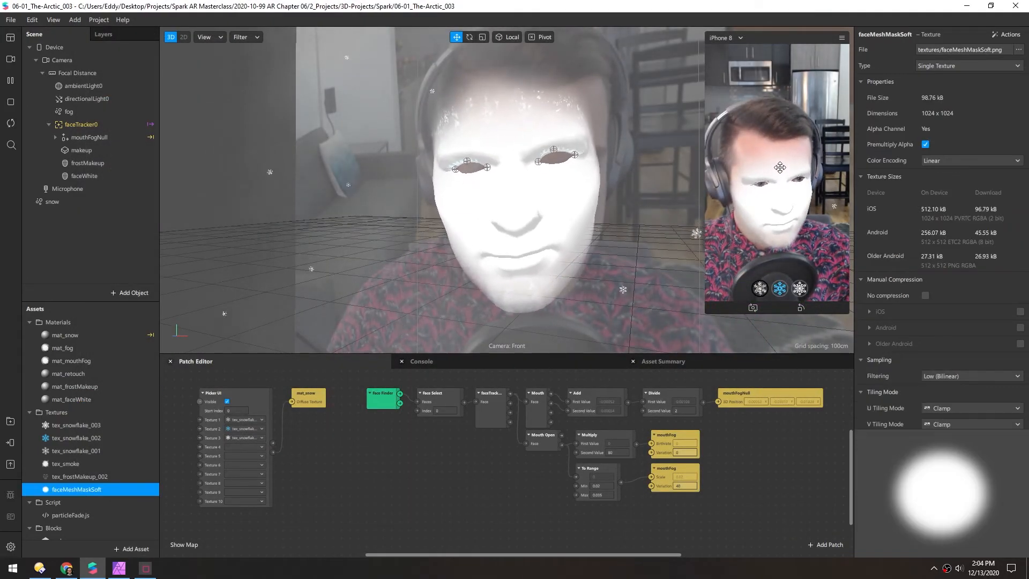
Lower the opacity of the mat_faceWhite material to 15% and deselect it
click(71, 399)
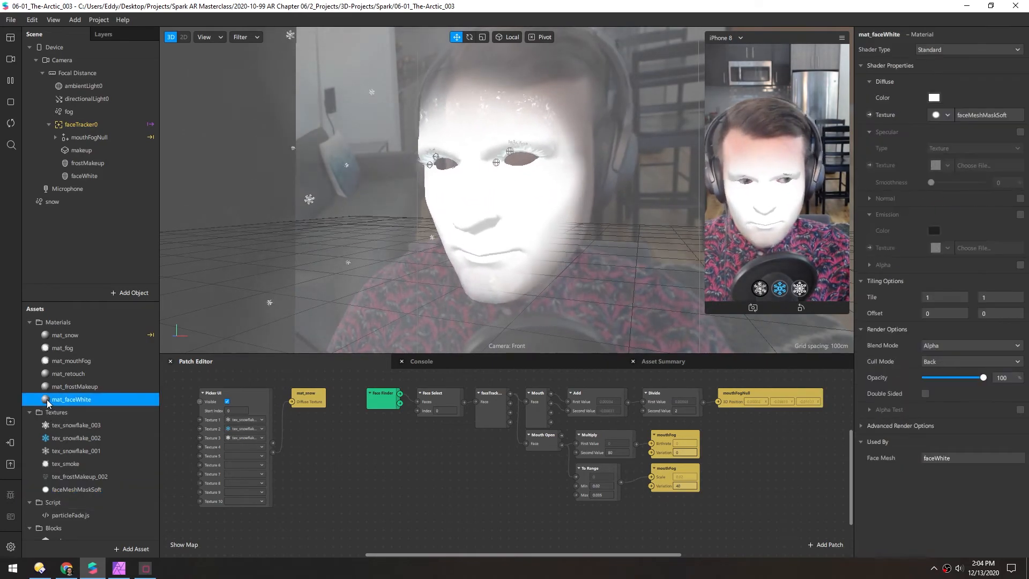
drag(983, 378, 928, 371)
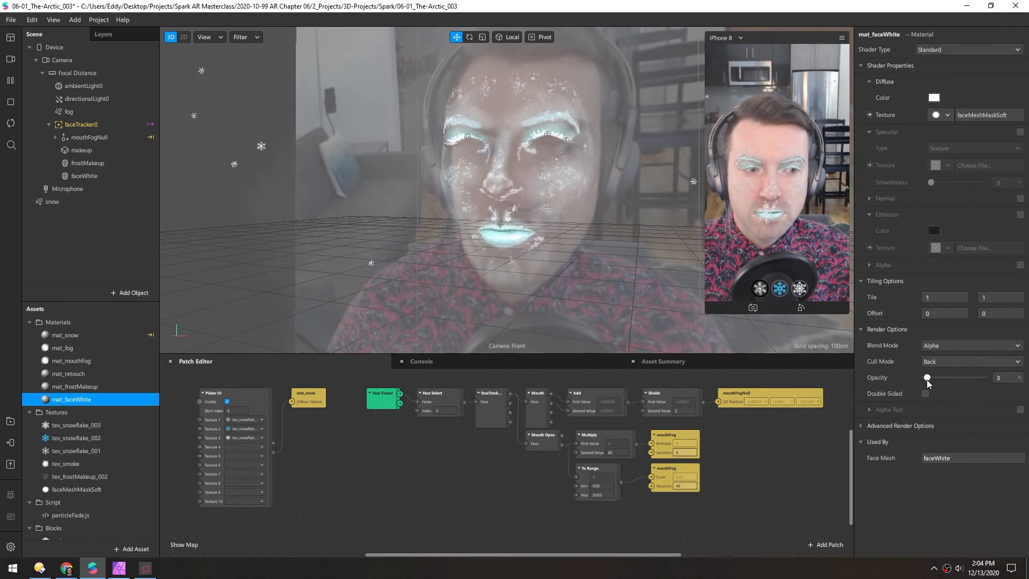
drag(927, 379, 934, 377)
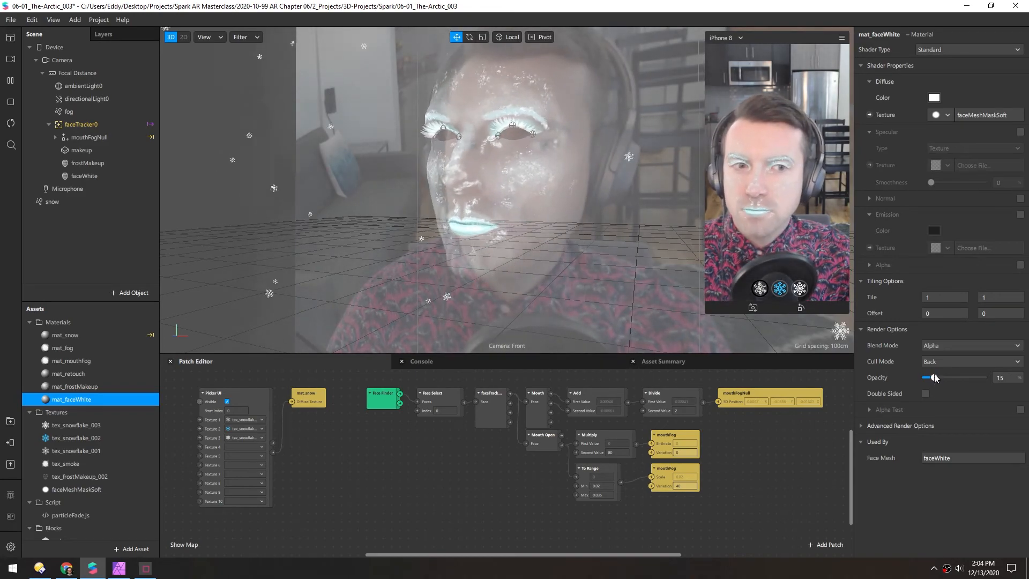
click(542, 206)
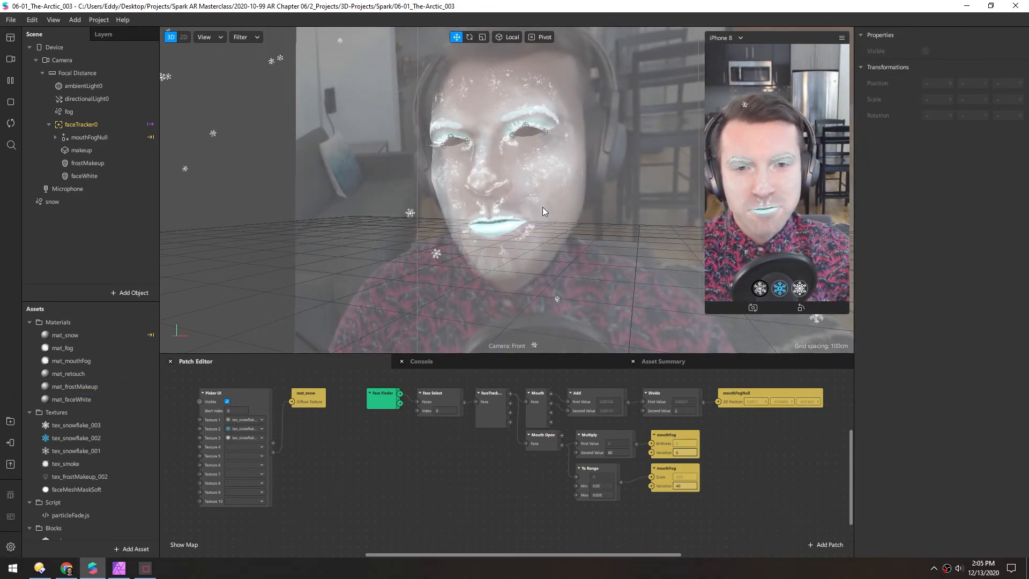